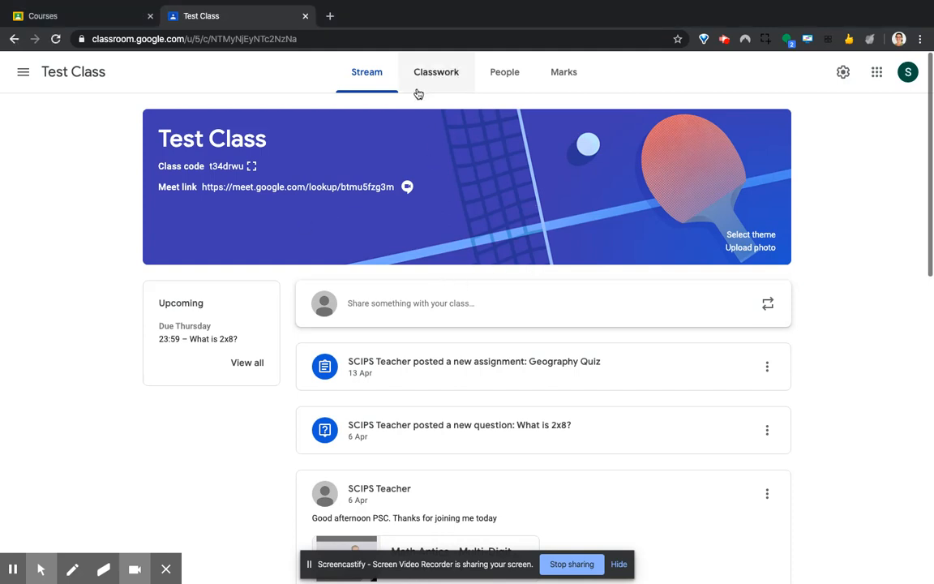
Open the Poetry assignment under English in the classwork, review its instructions and attachments, and bring up the student work overview
left_click(433, 80)
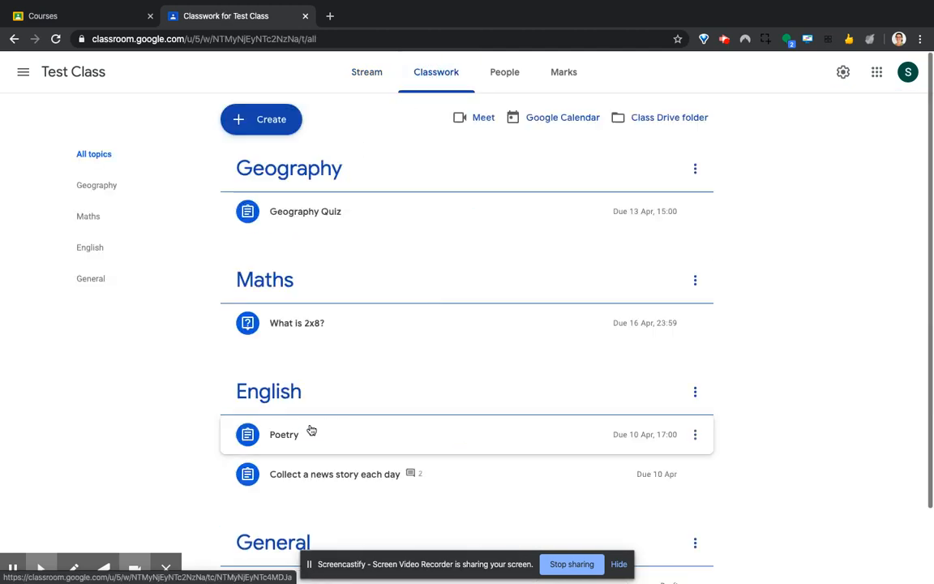
left_click(282, 438)
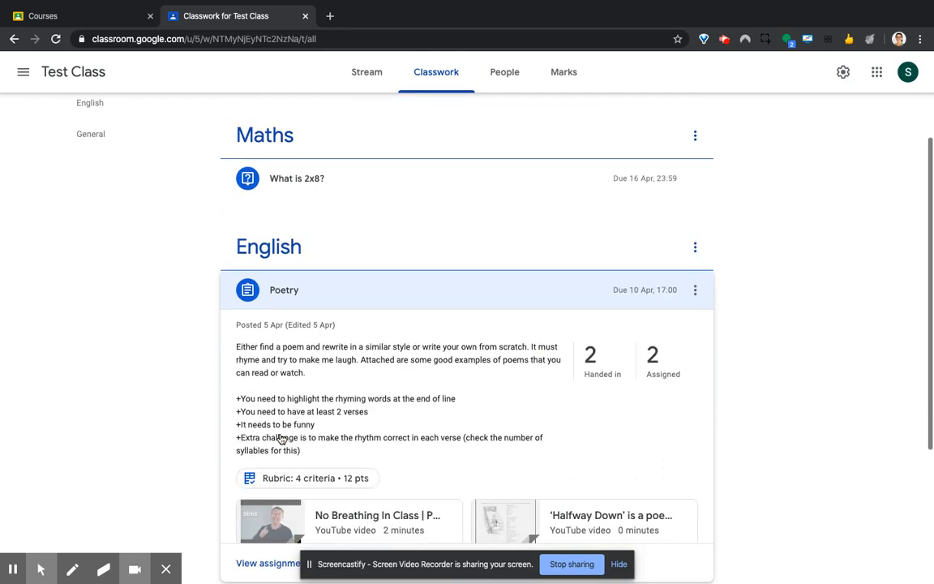
scroll(281, 439, "down", 2)
scroll(467, 395, "up", 2)
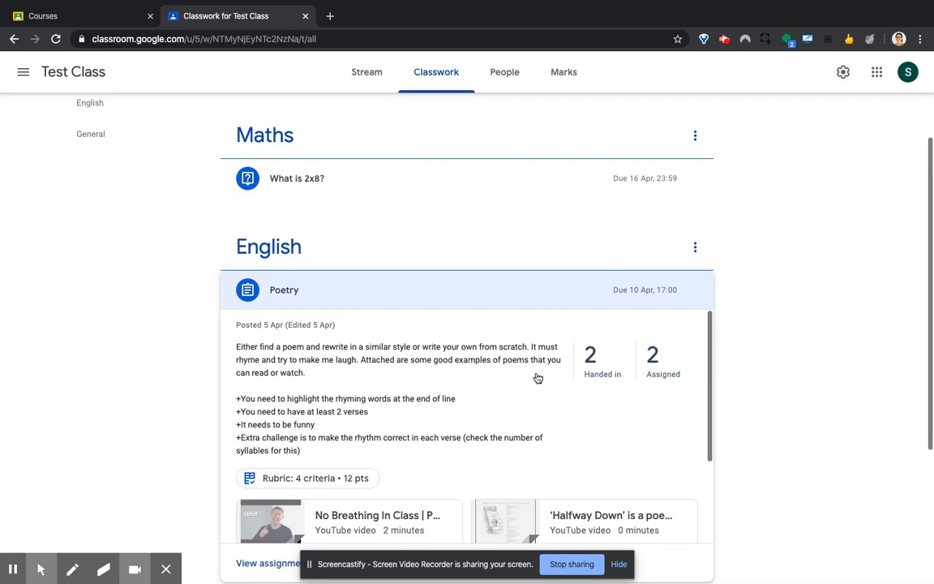
scroll(456, 409, "down", 3)
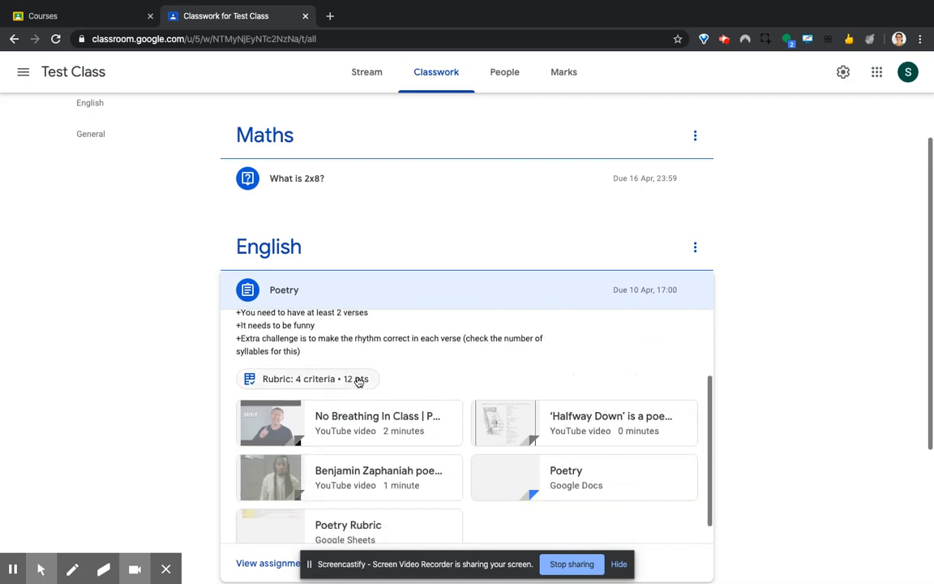
scroll(434, 377, "down", 1)
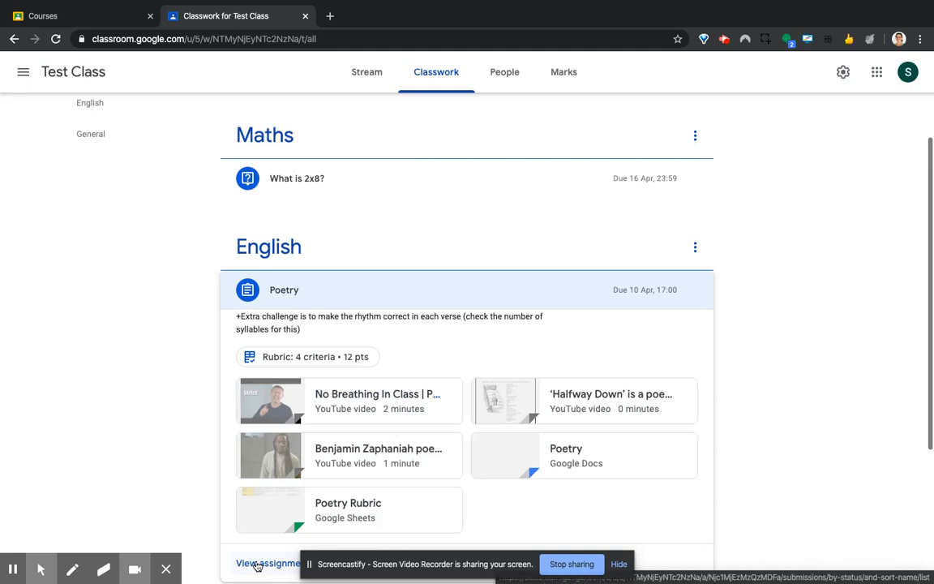
left_click(256, 563)
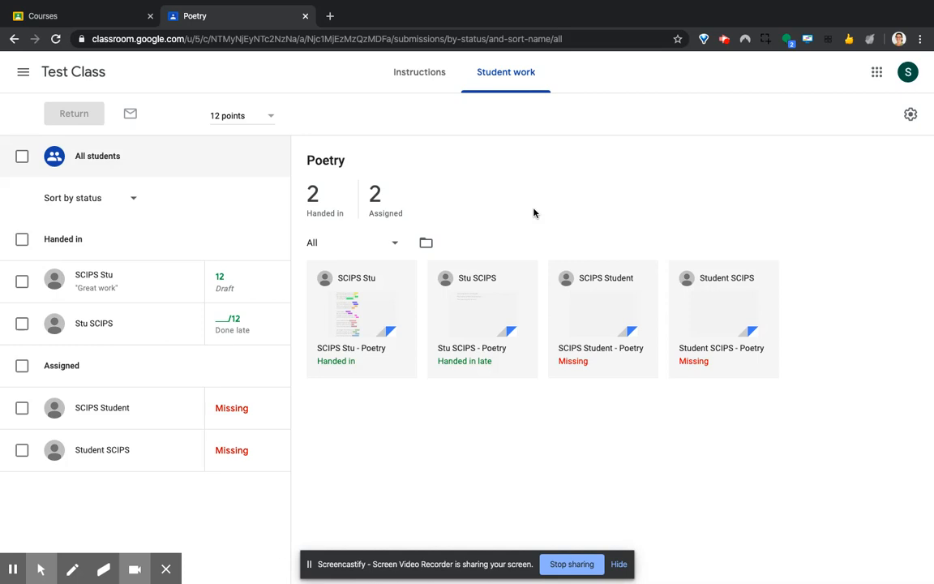
Open the first handed-in Poetry submission for marking, and move to the next student's work and back
left_click(355, 349)
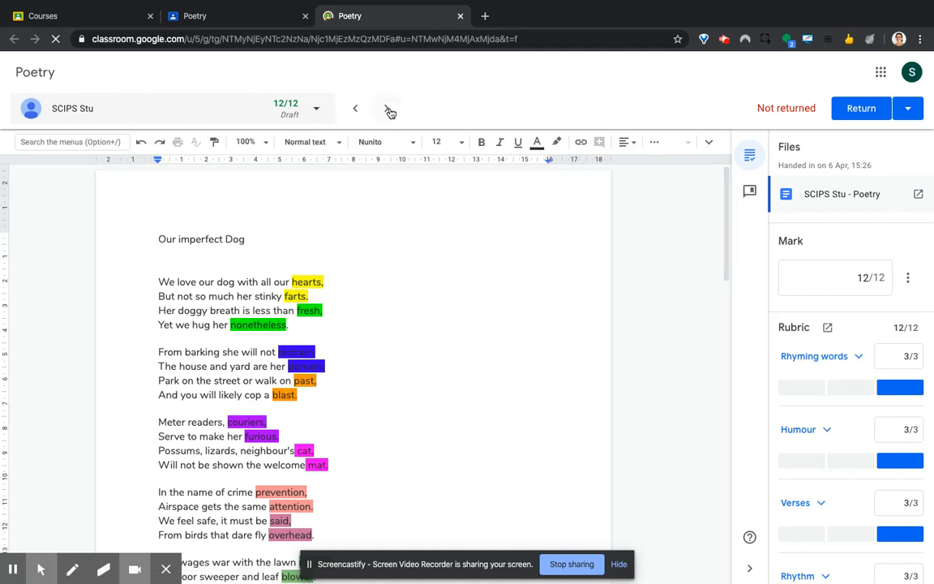
left_click(388, 111)
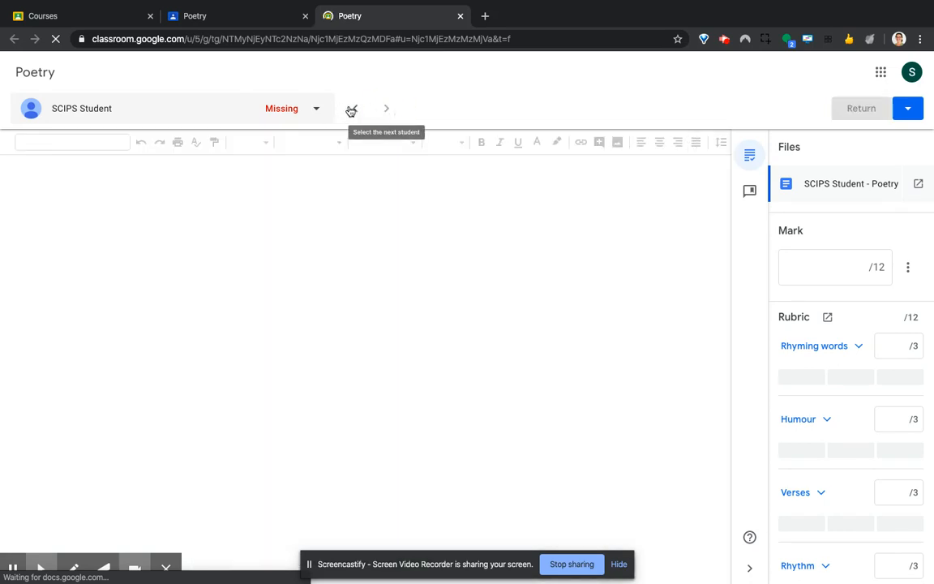
left_click(353, 111)
left_click(355, 112)
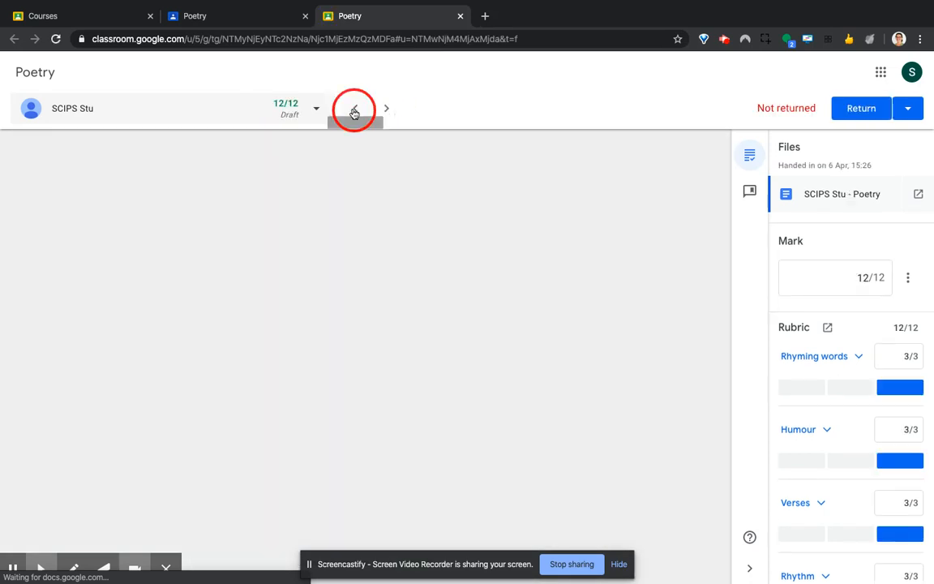
left_click(387, 109)
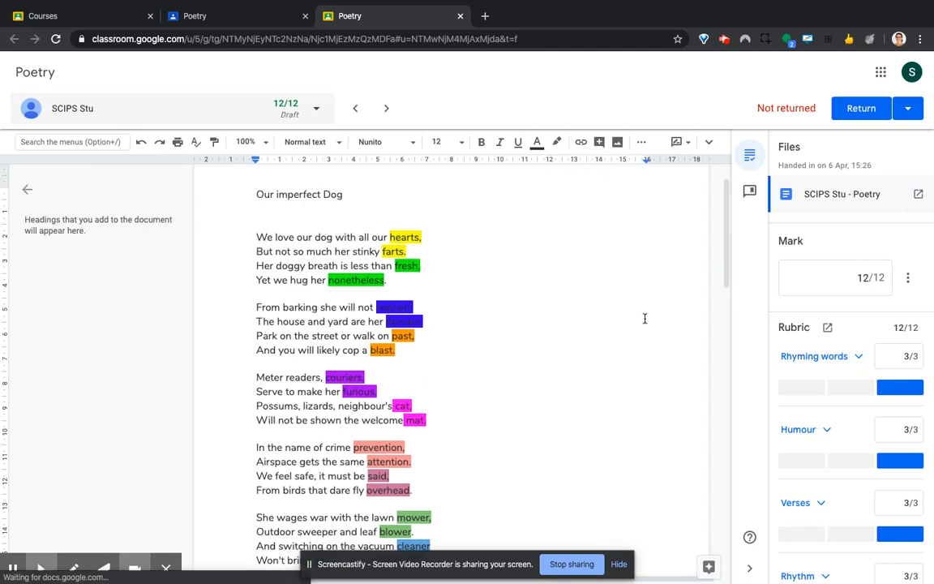
Examine the Beginning, Developing and Mastering levels of the Rhyming words and Humour rubric criteria
left_click(856, 361)
scroll(830, 470, "down", 1)
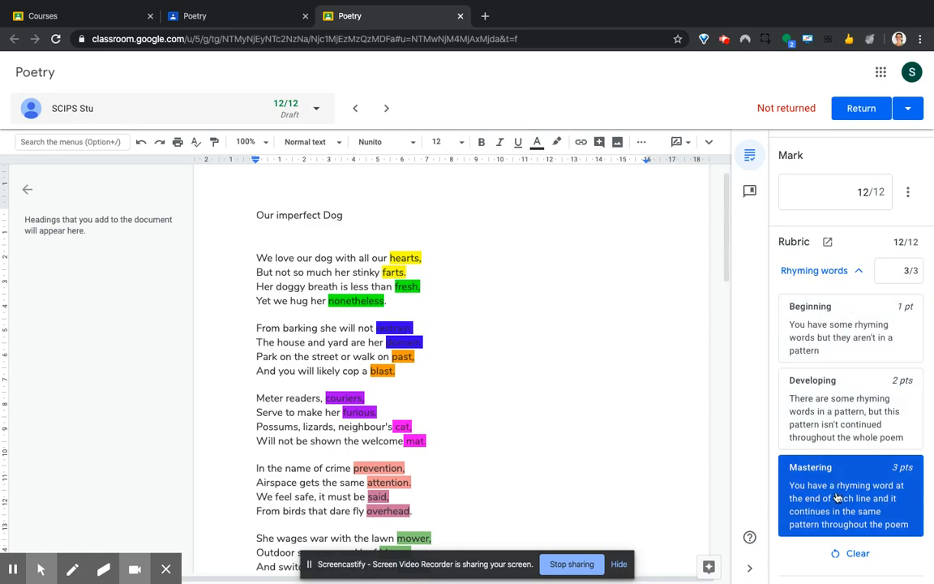
scroll(837, 497, "down", 3)
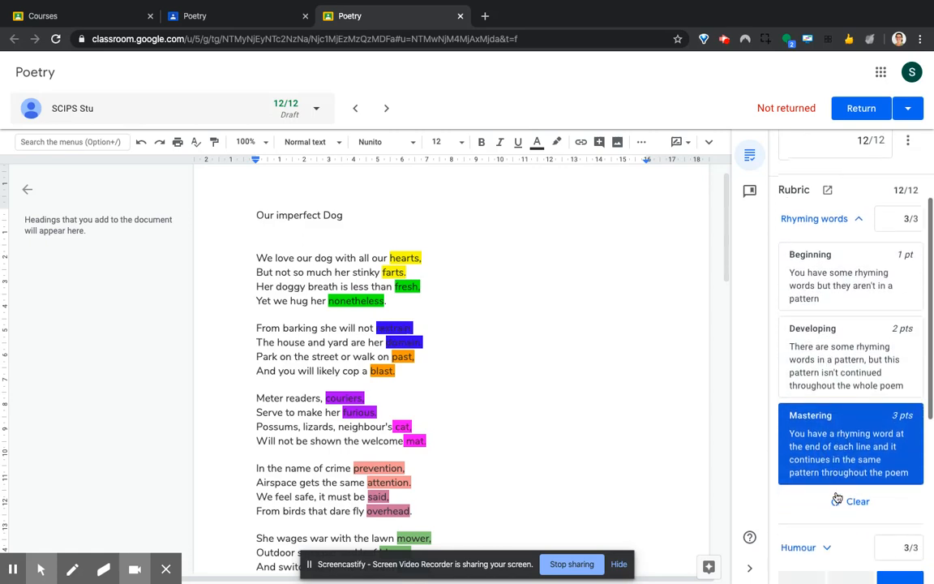
left_click(823, 401)
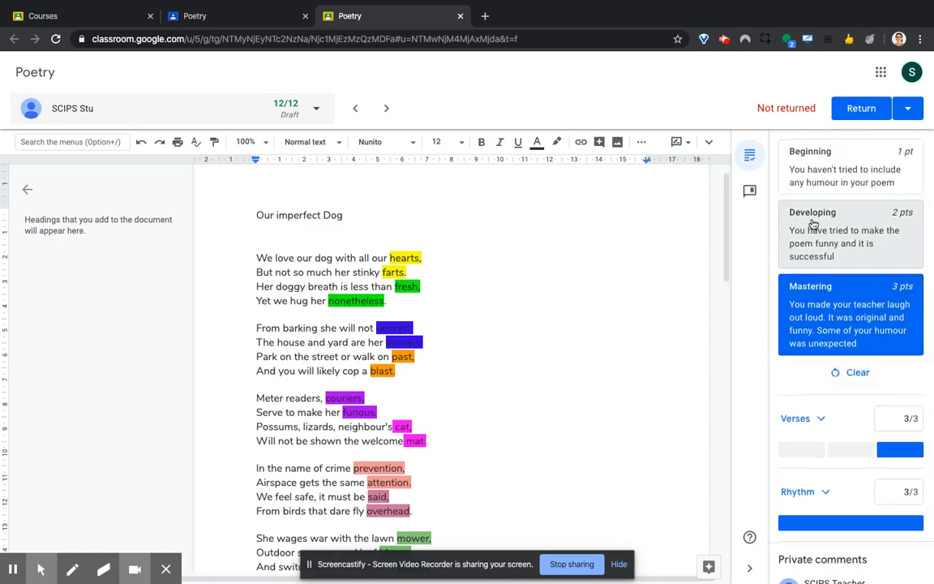
left_click(854, 163)
left_click(844, 244)
left_click(833, 315)
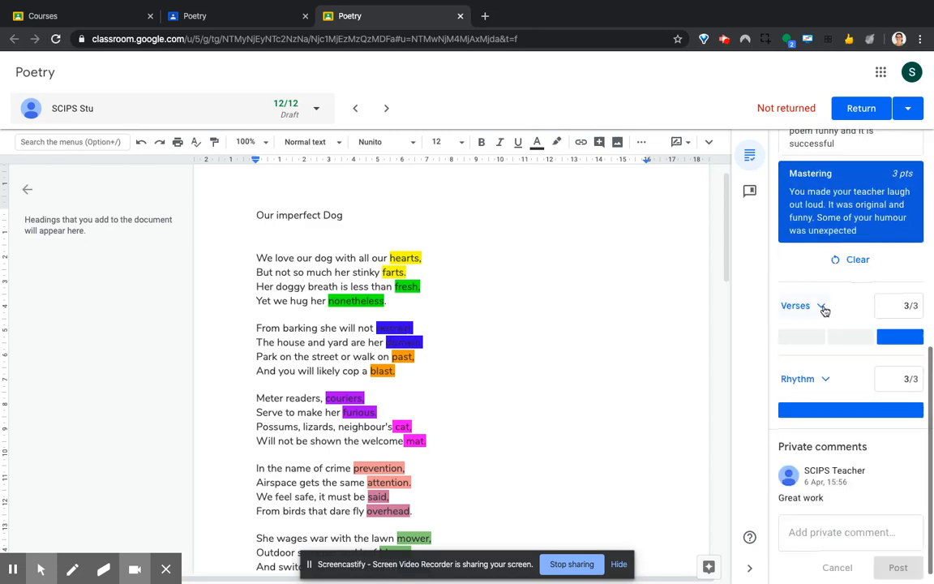
Examine the levels of the Verses and Rhythm rubric criteria and check the submission's overall mark
left_click(824, 306)
scroll(817, 316, "up", 3)
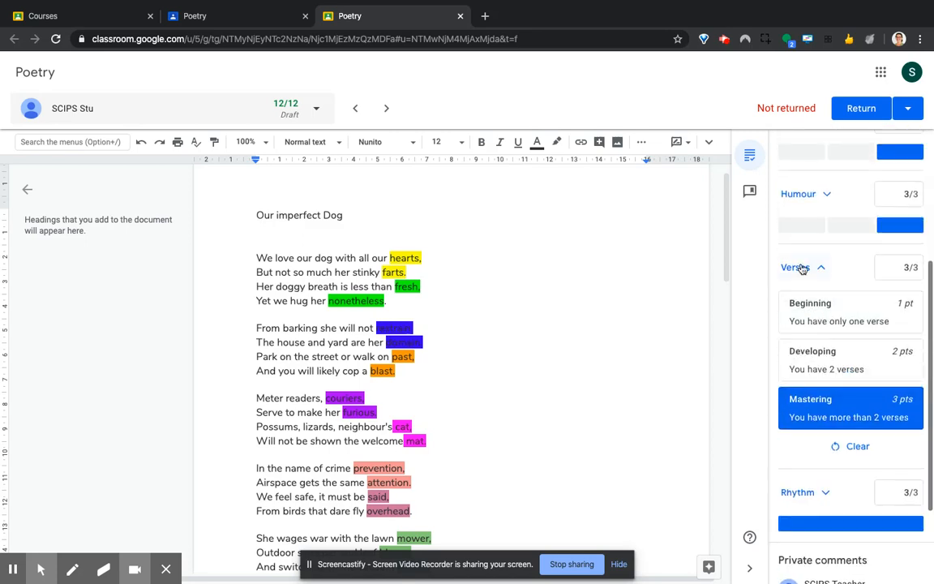
left_click(824, 307)
left_click(833, 408)
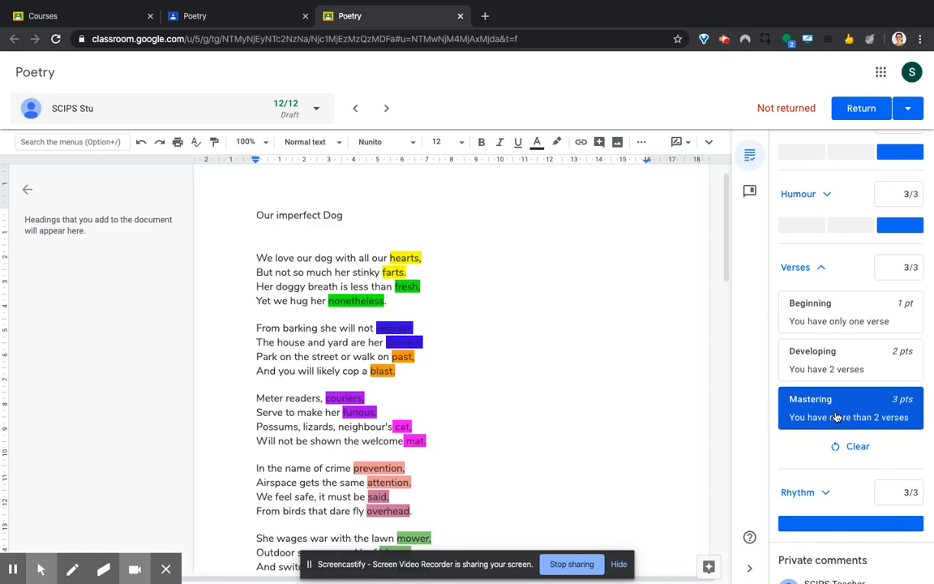
left_click(799, 383)
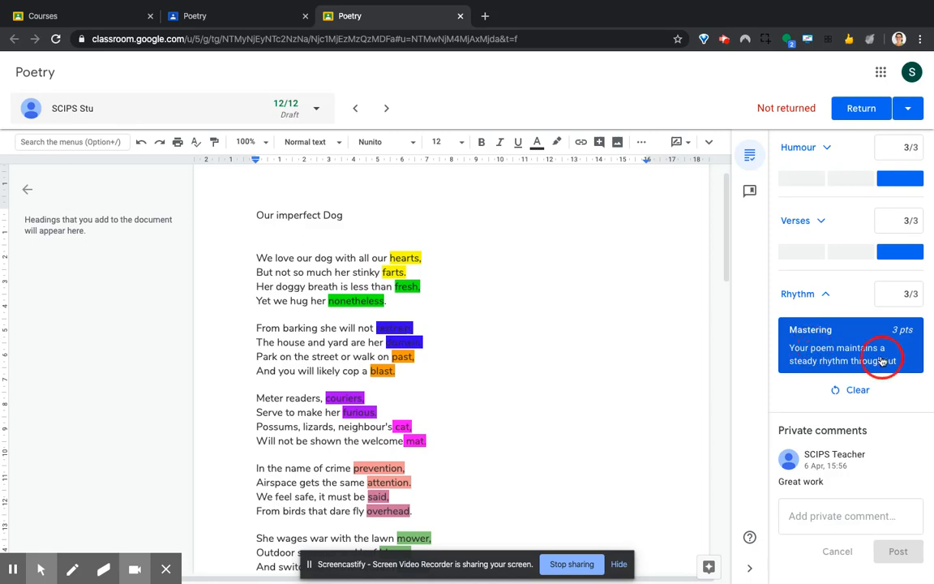
left_click(856, 390)
left_click(844, 390)
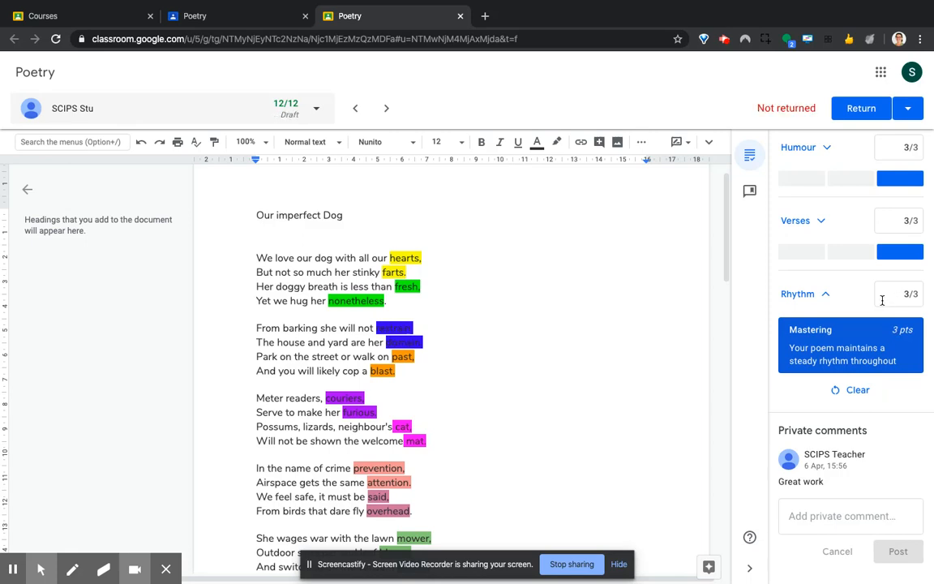
scroll(882, 300, "up", 5)
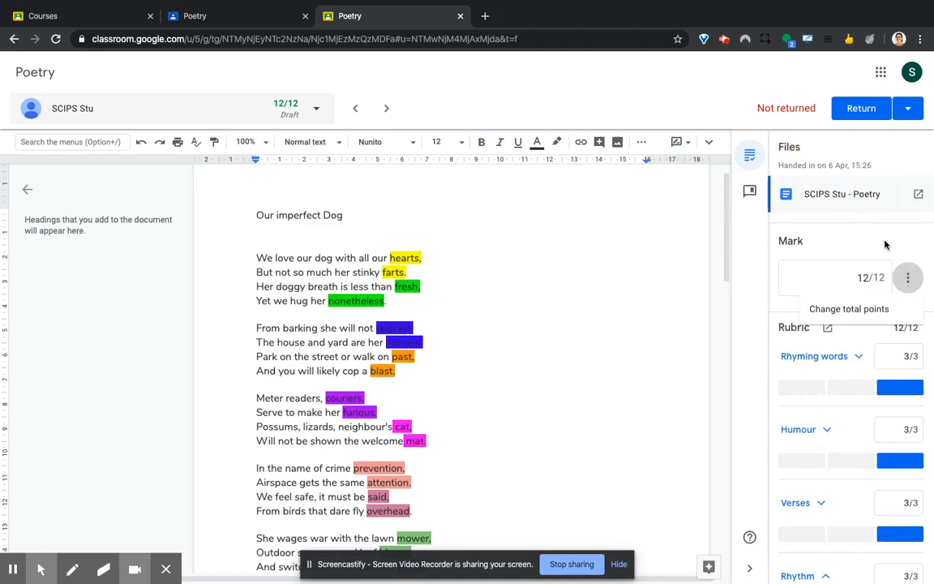
Post the private comment "You mastered all the areas great job" on this student's submission
scroll(873, 390, "down", 2)
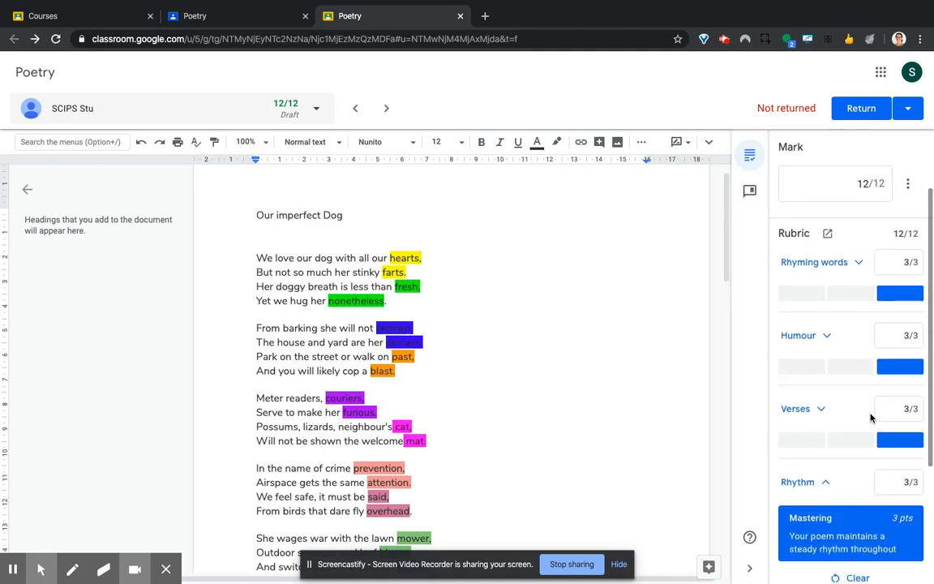
scroll(871, 417, "down", 4)
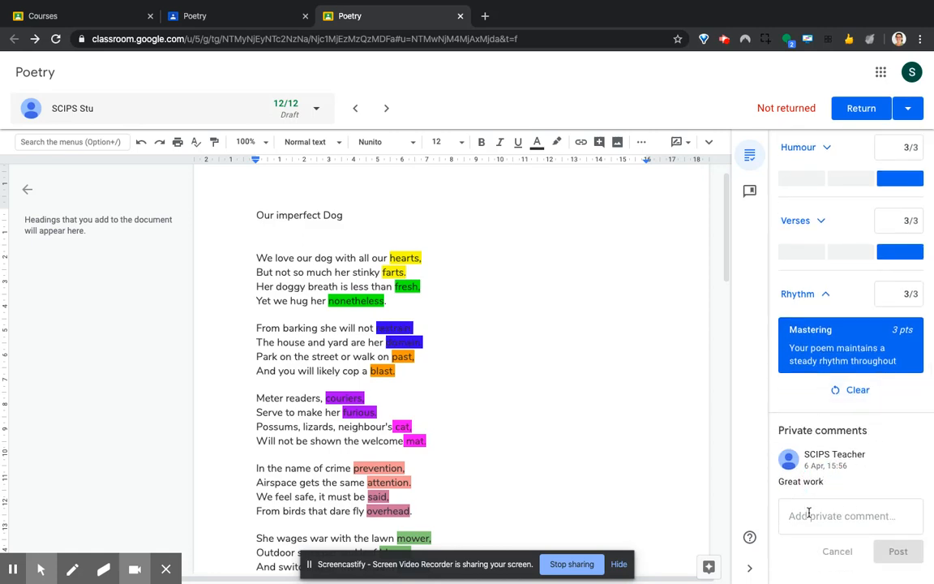
left_click(808, 514)
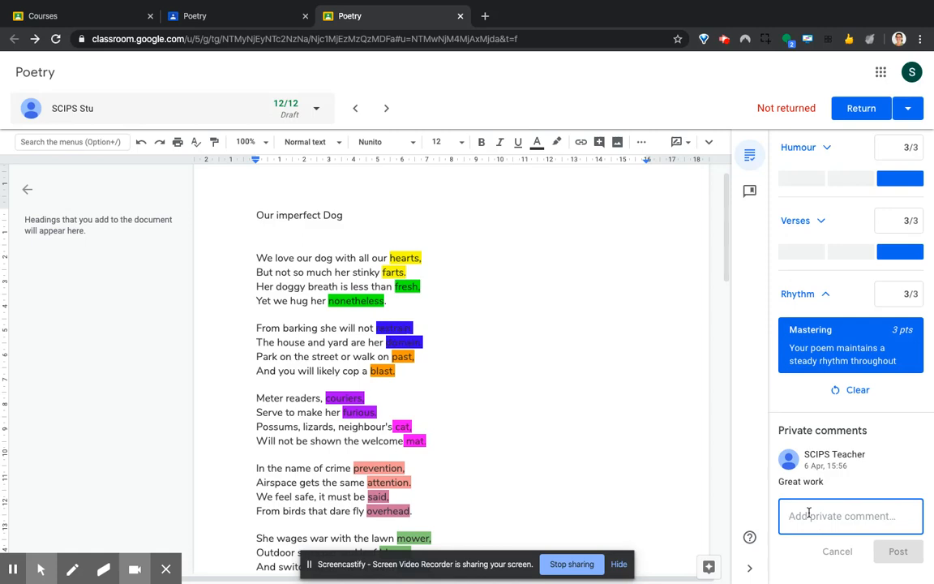
type("You mastered all the areas")
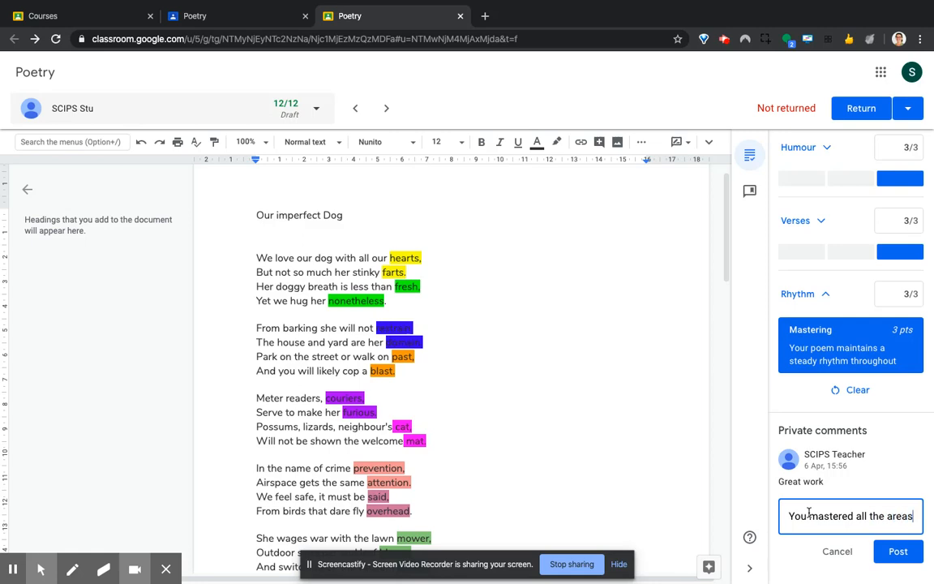
type(" great job")
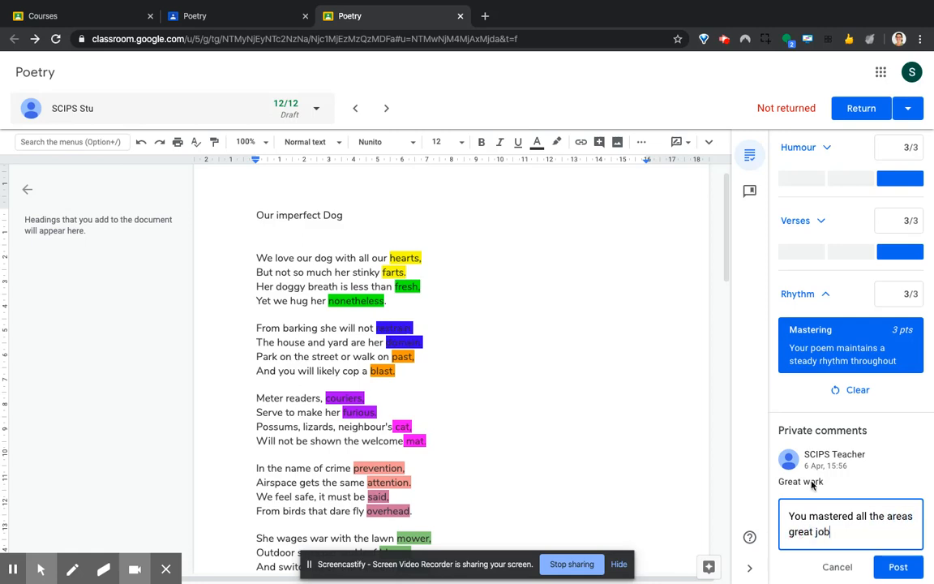
scroll(830, 511, "up", 2)
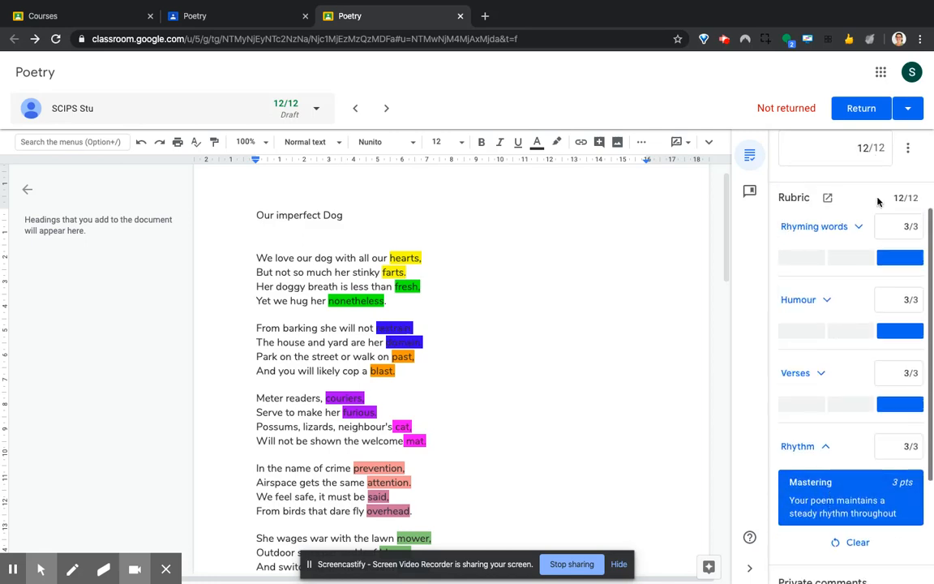
scroll(871, 381, "up", 2)
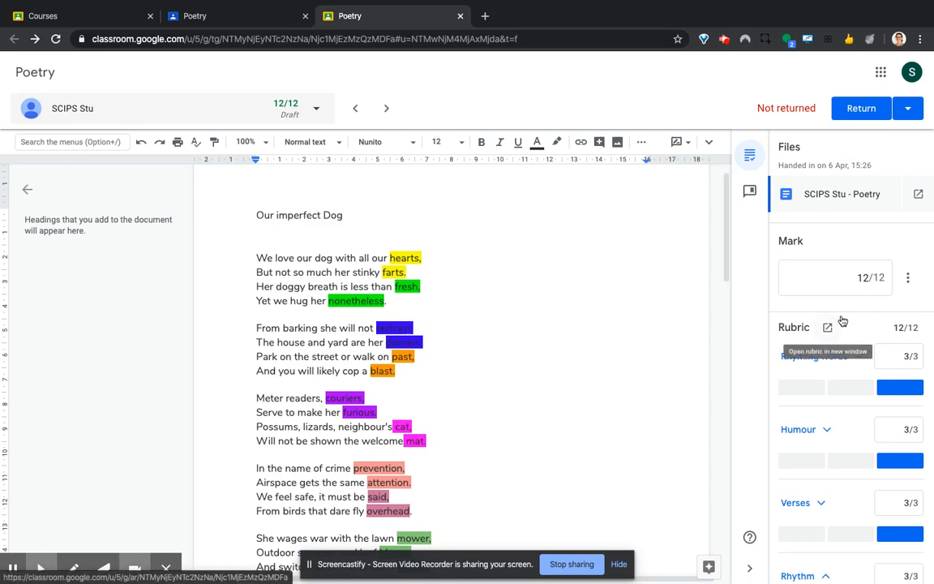
scroll(843, 321, "down", 4)
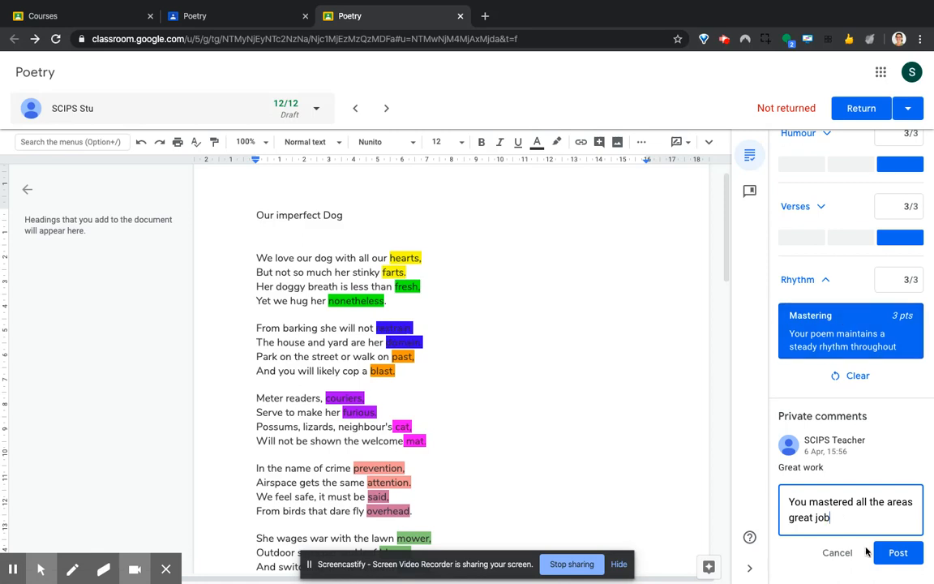
left_click(897, 552)
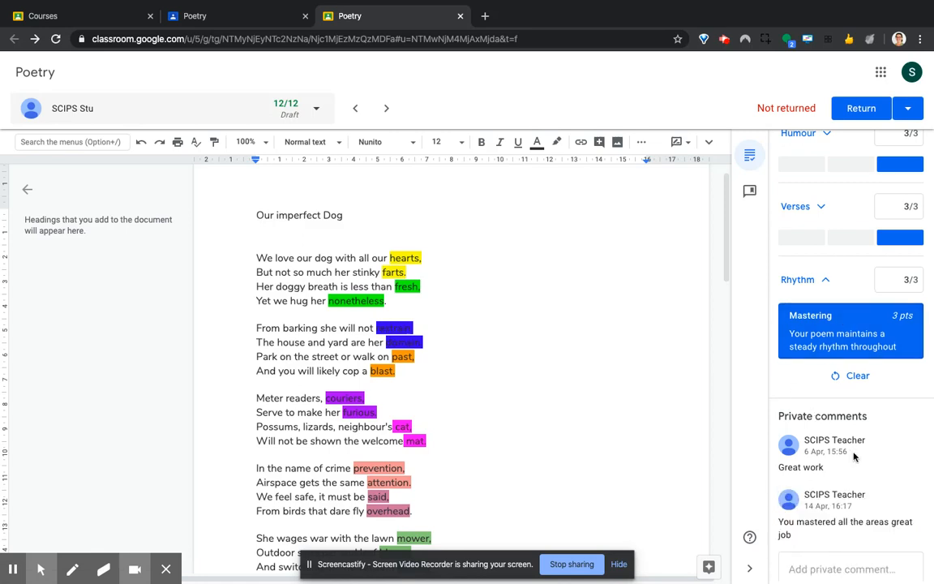
scroll(853, 457, "down", 1)
scroll(853, 457, "up", 5)
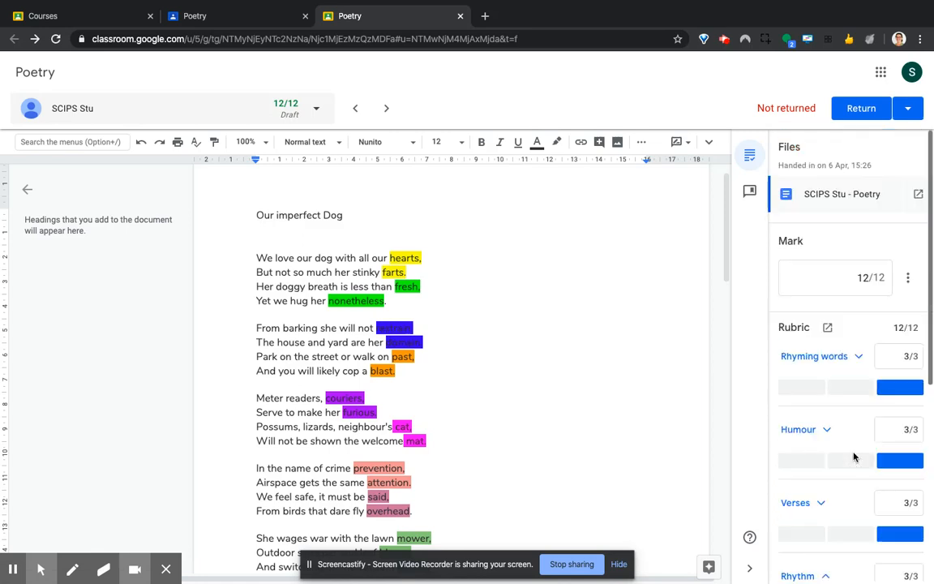
Browse the neighbouring students' work, and open the late handed-in submission from the list of students
left_click(387, 107)
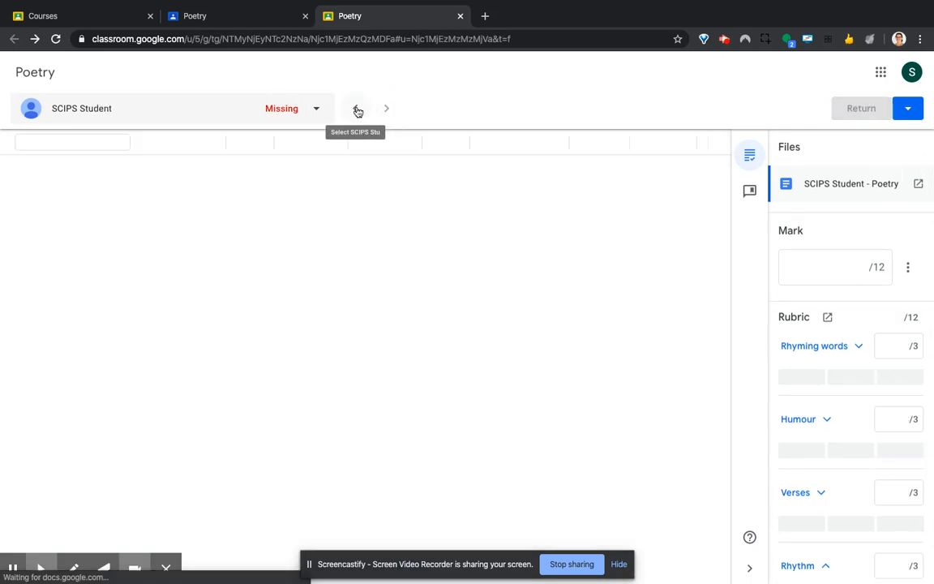
left_click(357, 108)
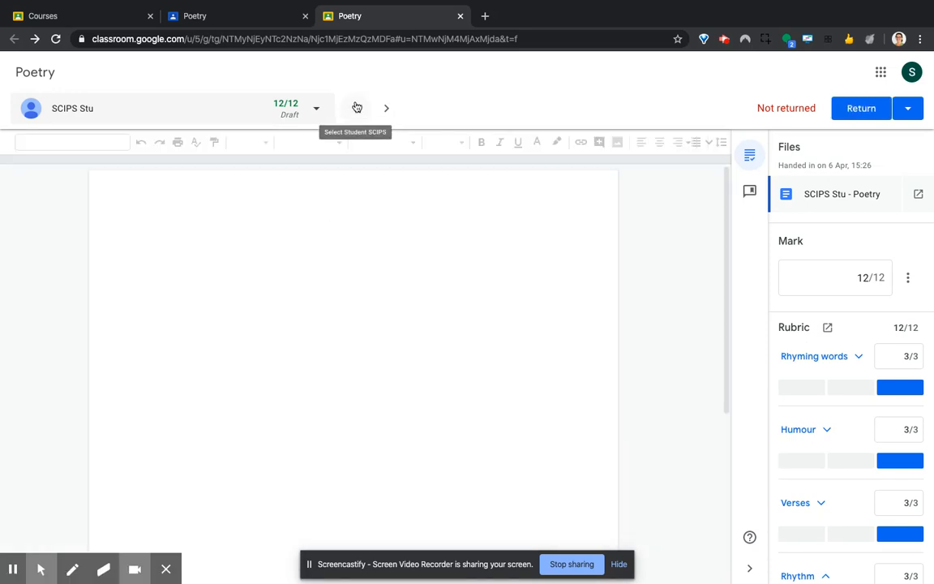
left_click(358, 110)
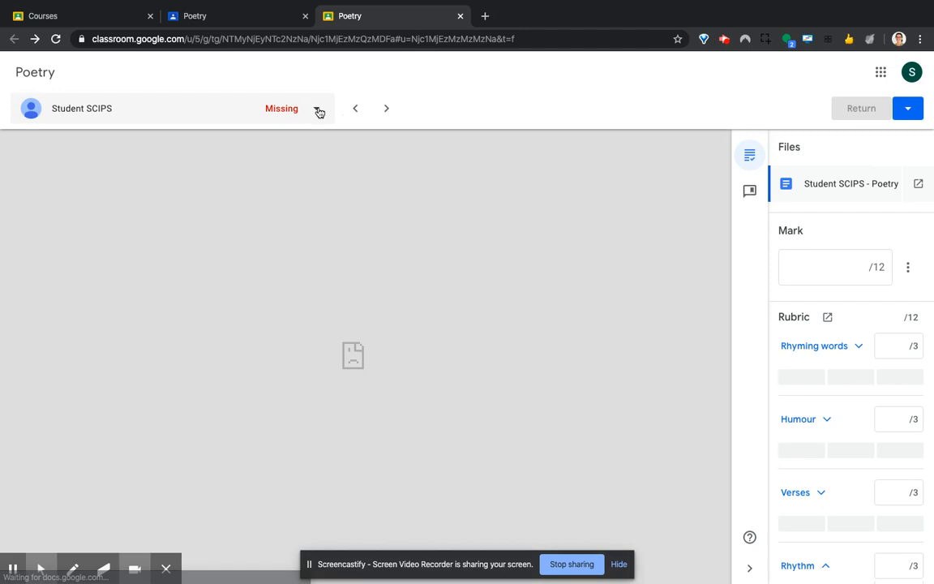
left_click(319, 109)
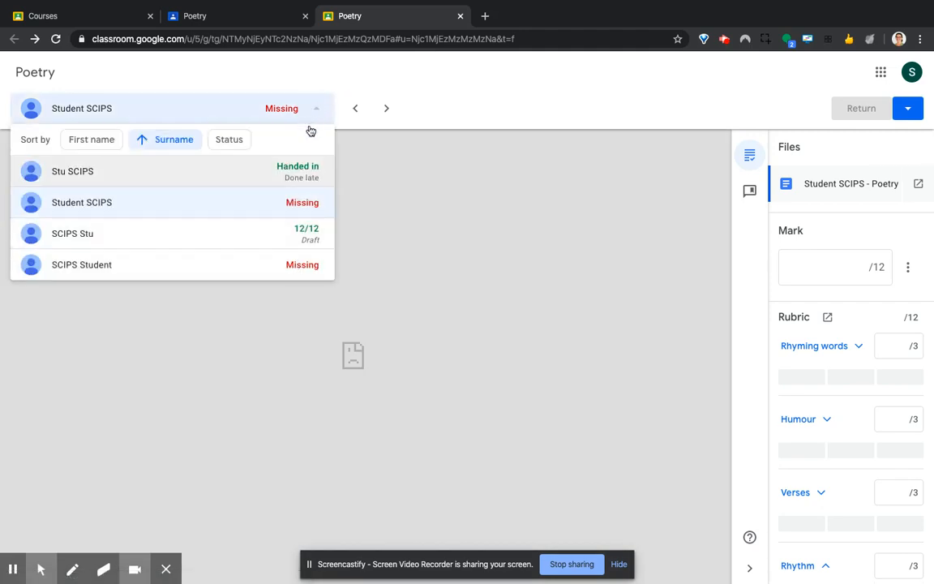
left_click(319, 108)
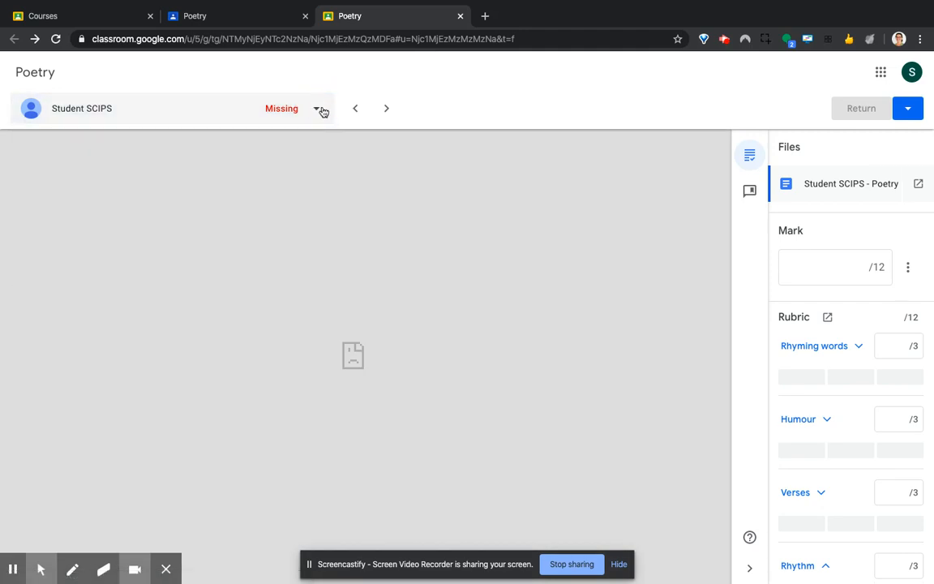
left_click(321, 108)
left_click(290, 177)
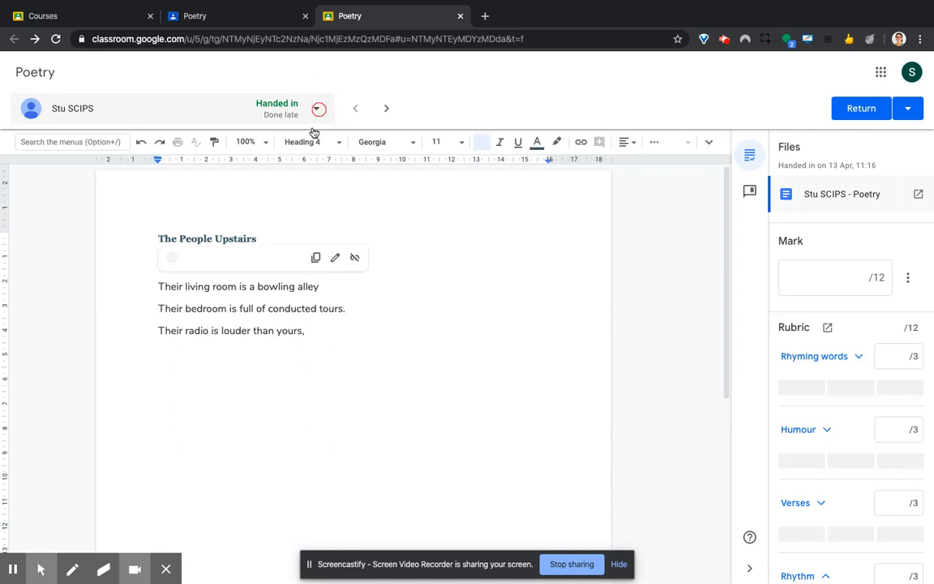
Try the surname order in the list of students, and sort it by status with the handed-in work first
left_click(324, 108)
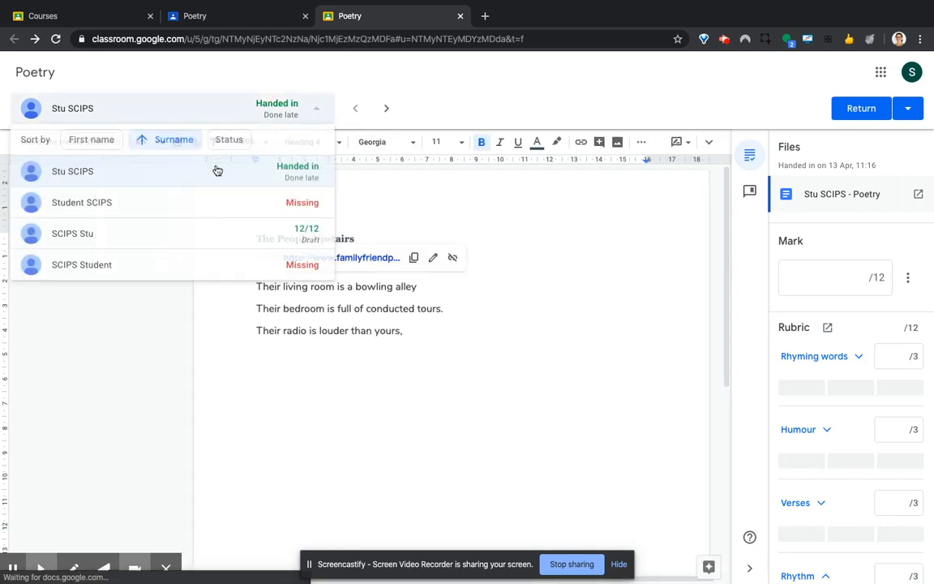
left_click(164, 140)
left_click(163, 140)
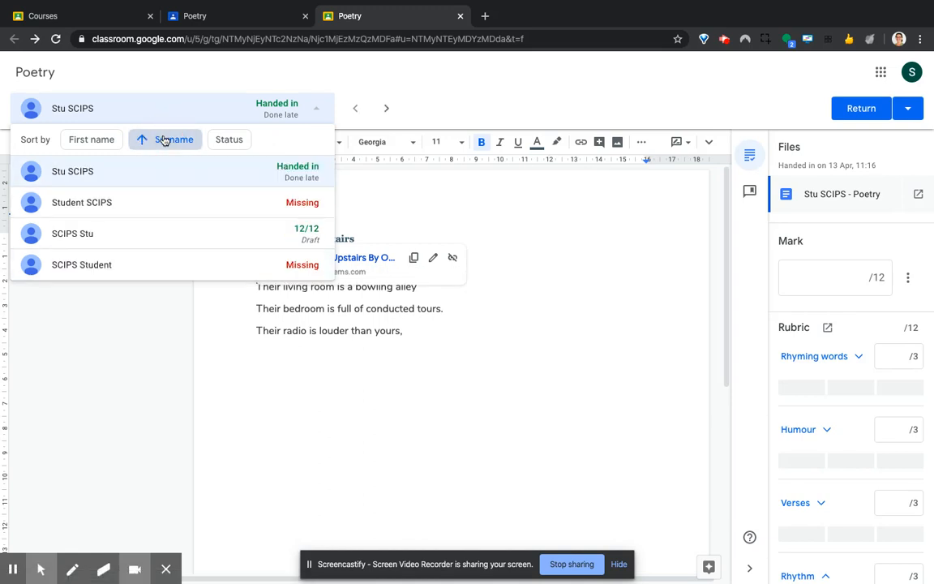
left_click(229, 141)
left_click(230, 142)
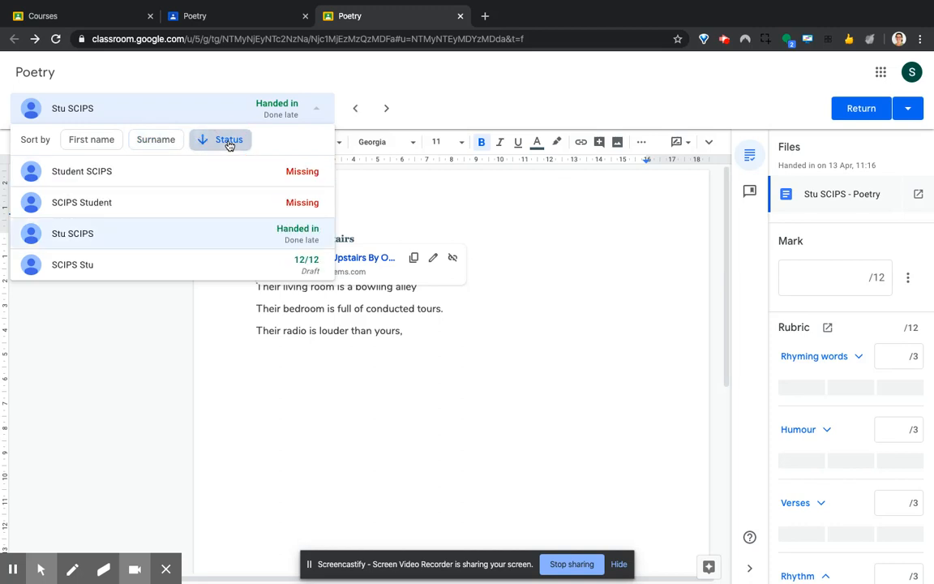
left_click(230, 142)
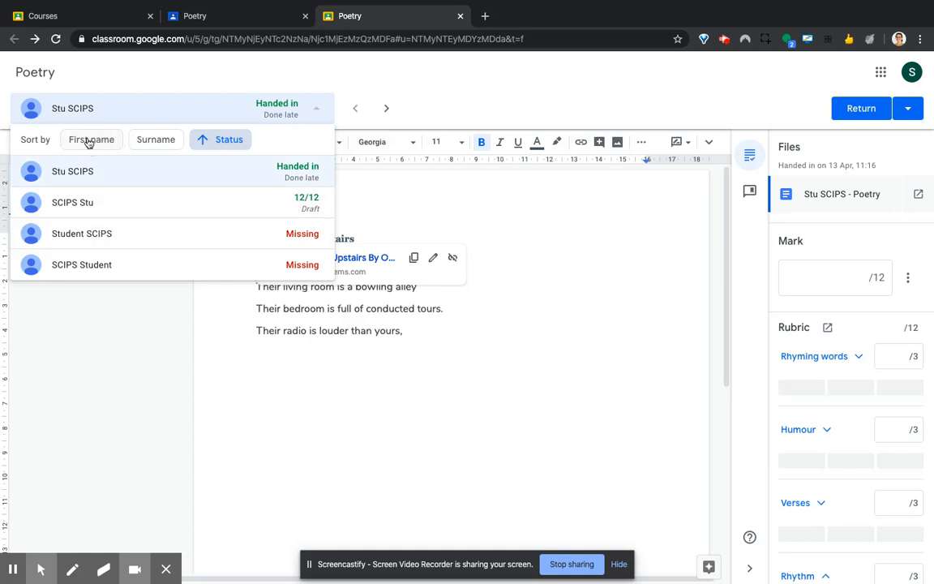
left_click(561, 271)
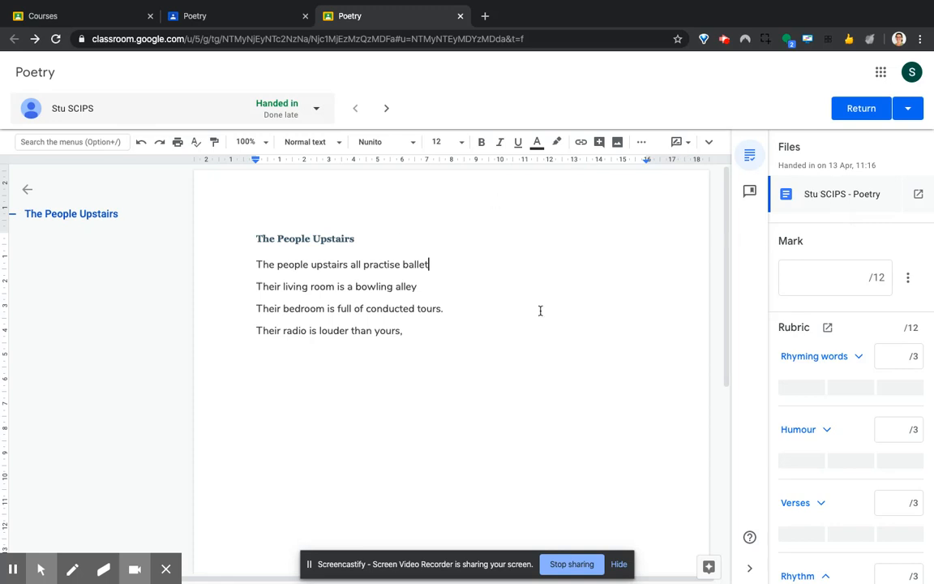
Rate the Rhyming words criterion of this submission as Mastering (3 pts) in the rubric
left_click(802, 358)
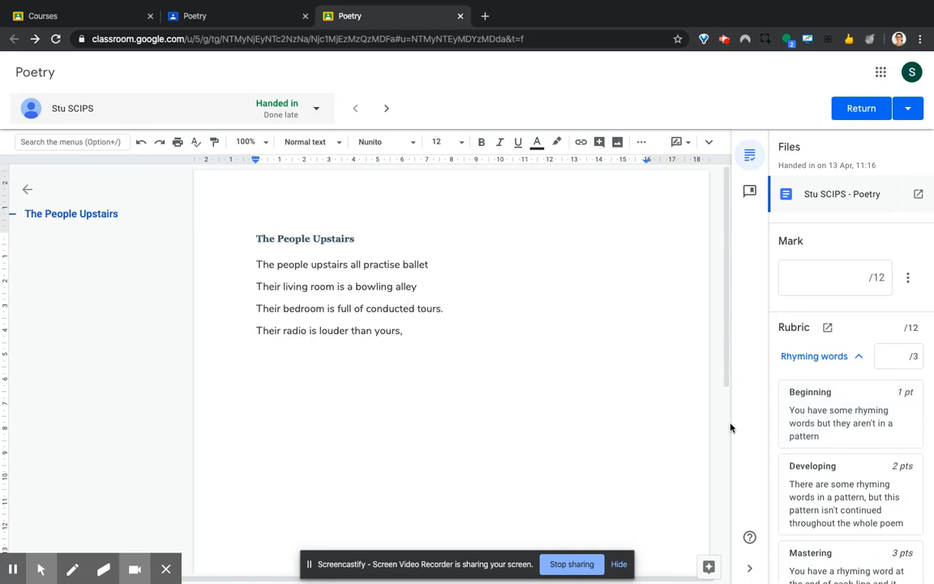
scroll(730, 428, "down", 1)
scroll(827, 484, "down", 1)
scroll(828, 484, "down", 1)
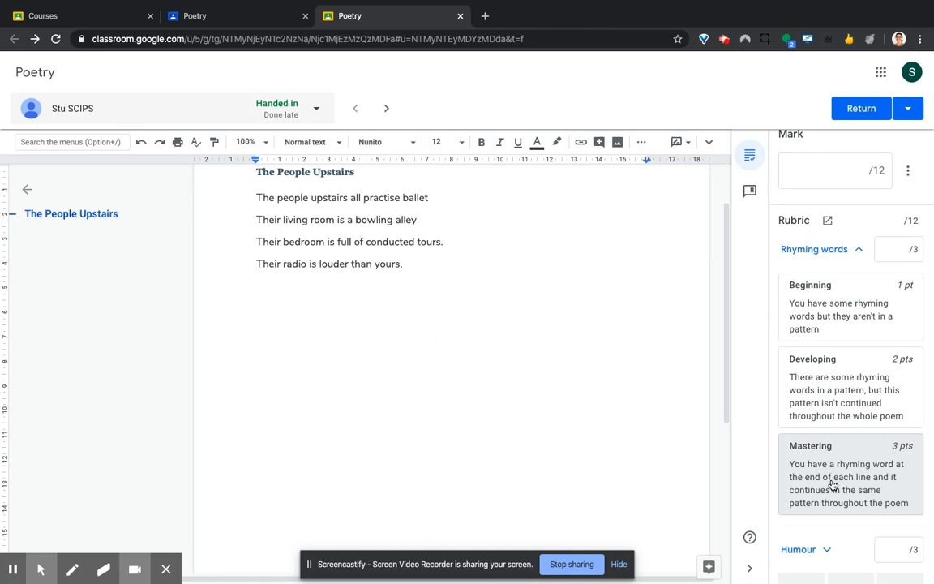
left_click(833, 484)
Rate the Humour criterion as Developing (2 pts) and the Verses criterion as Beginning (1 pt)
scroll(833, 484, "down", 1)
scroll(832, 484, "down", 3)
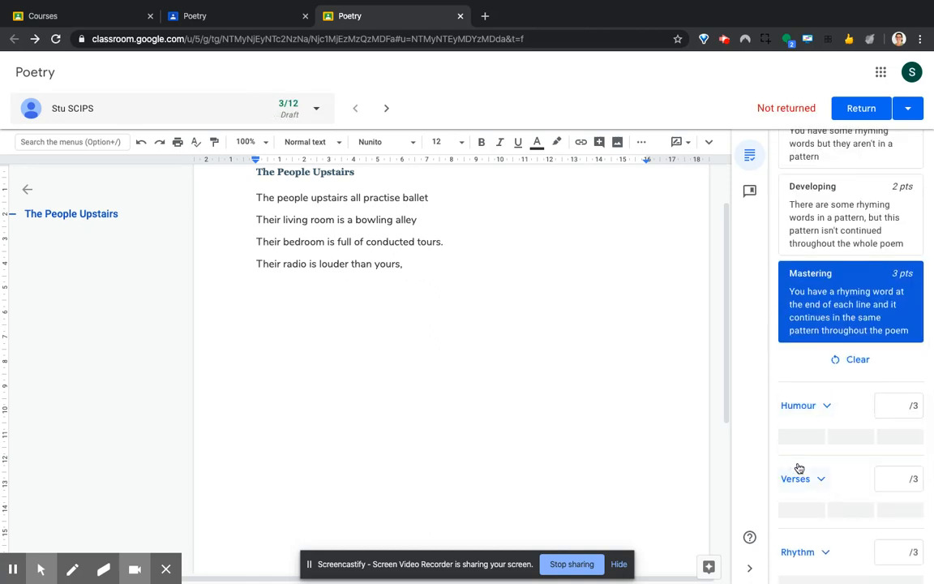
left_click(802, 407)
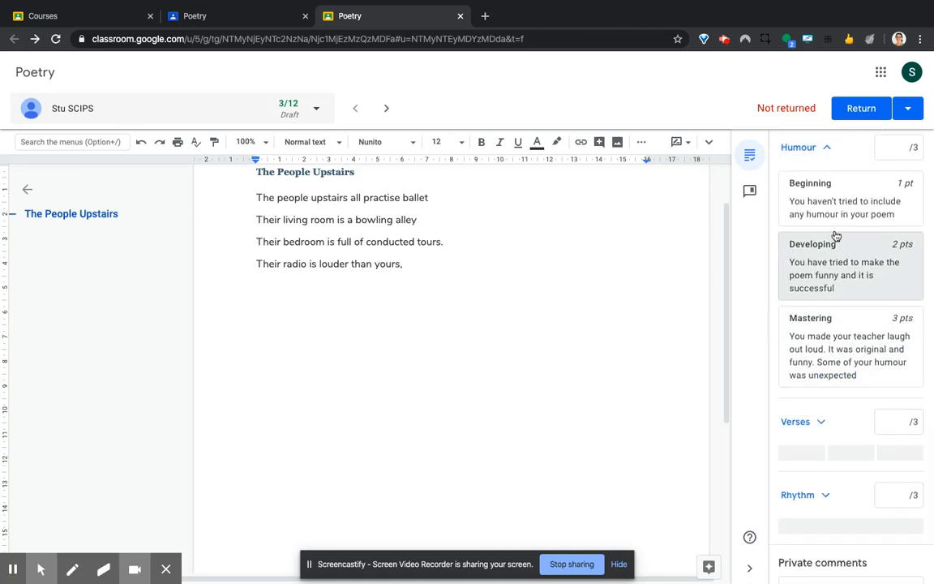
left_click(847, 272)
scroll(842, 431, "down", 1)
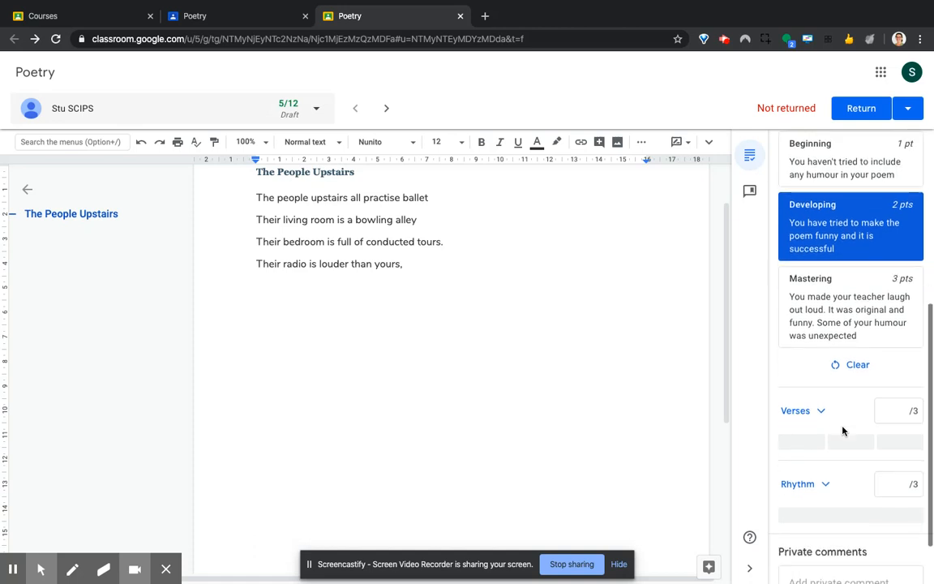
left_click(815, 385)
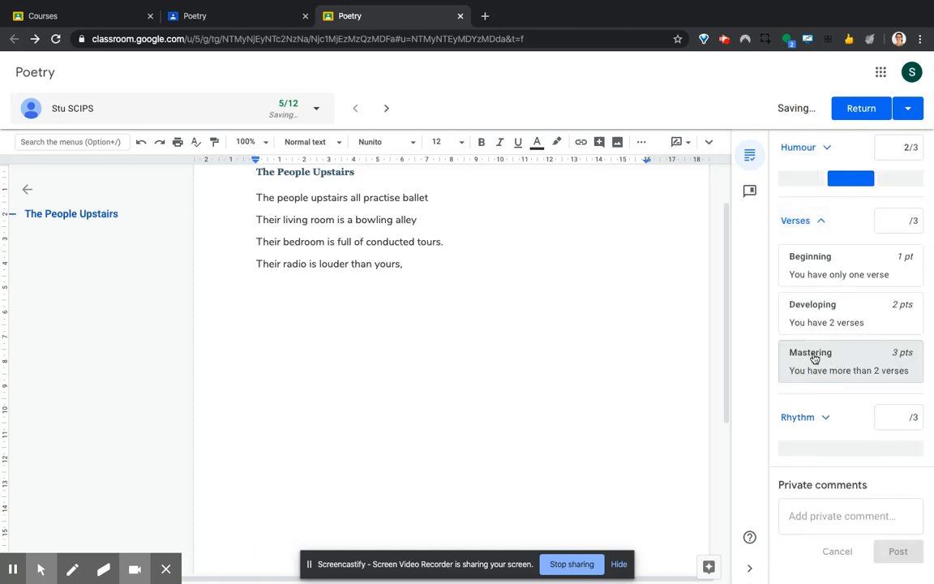
left_click(832, 258)
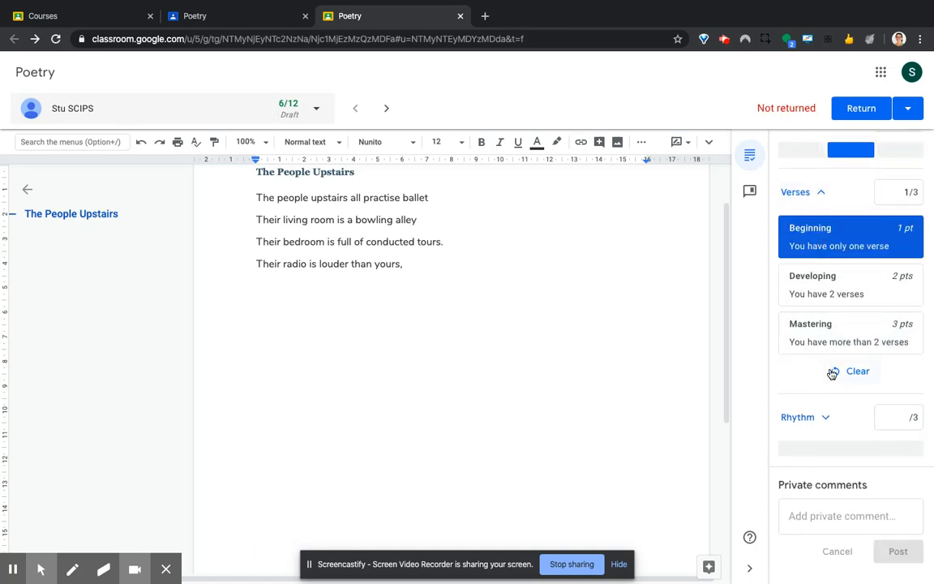
Examine the Rhythm criterion's Mastering level and check the submission's overall mark
left_click(807, 419)
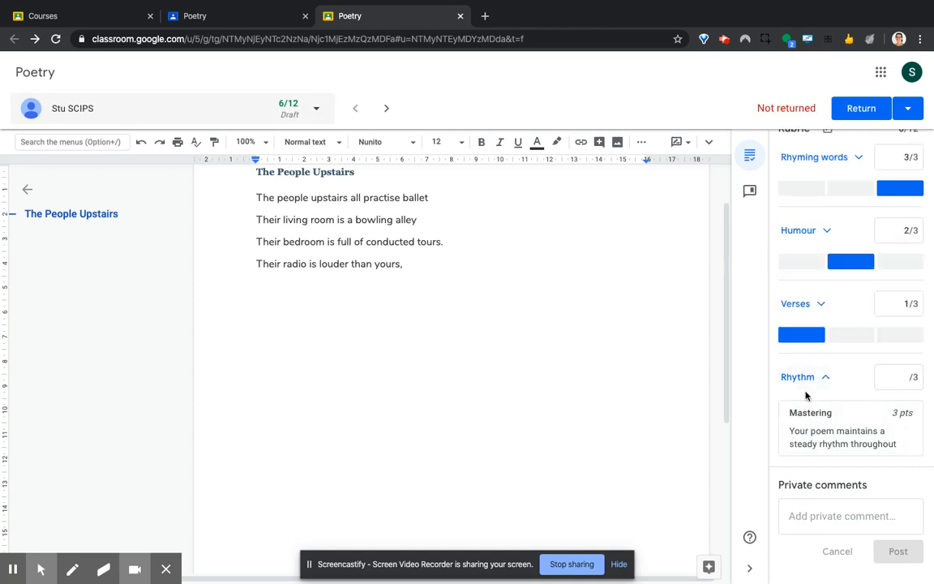
left_click(851, 371)
scroll(852, 372, "up", 5)
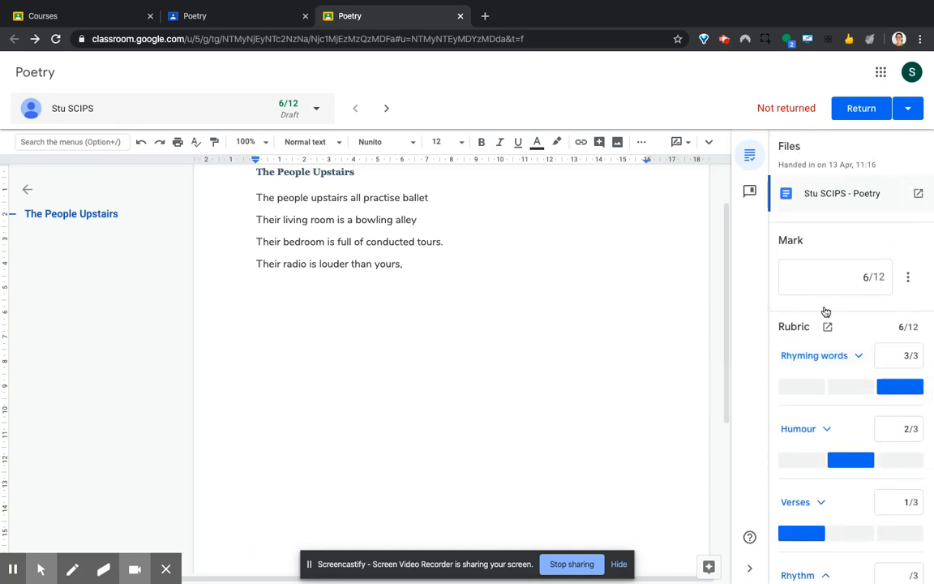
Post the private comment "Good try, you needed more verses to reach mastering - also with the rhythm pattern" on this submission
scroll(848, 284, "down", 3)
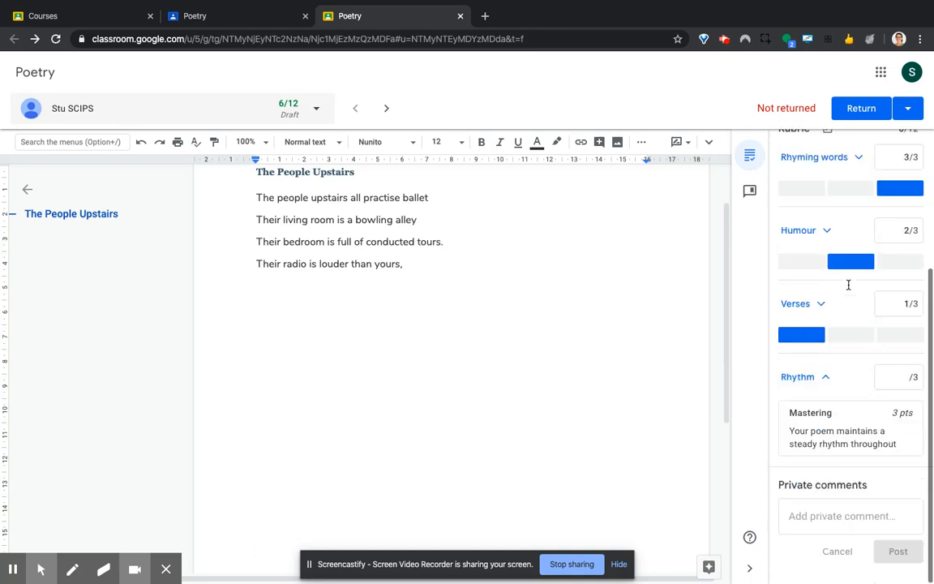
left_click(822, 517)
type("Good ")
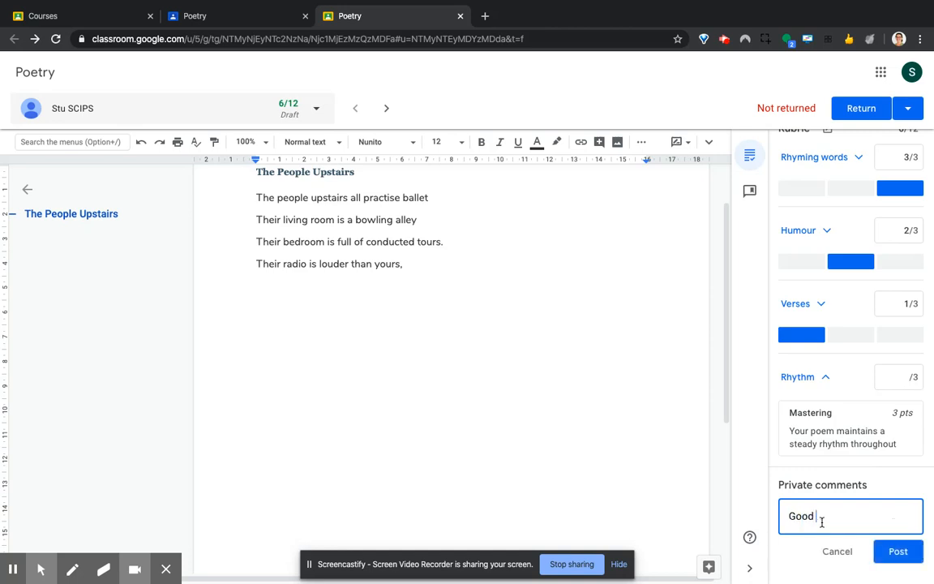
type("try, you needed more")
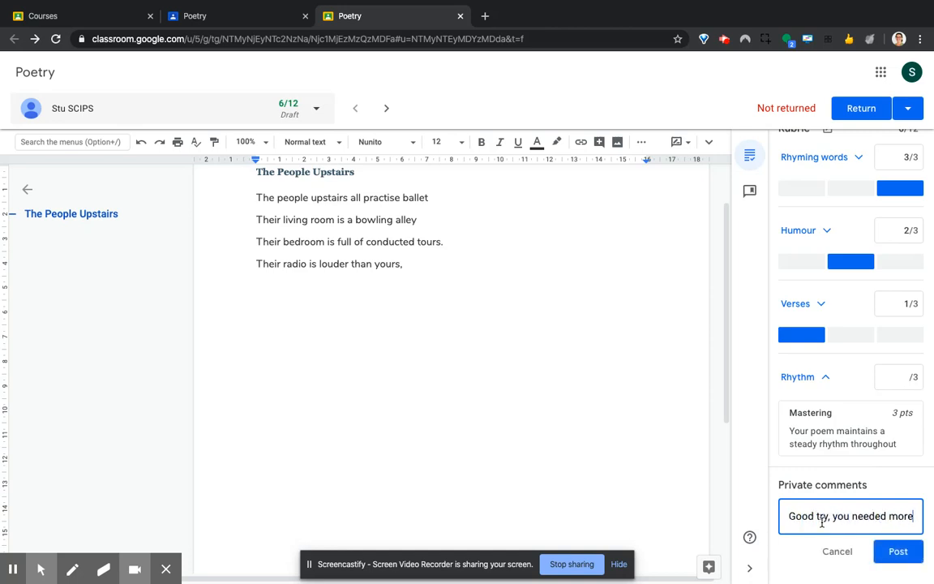
type(" verses to ")
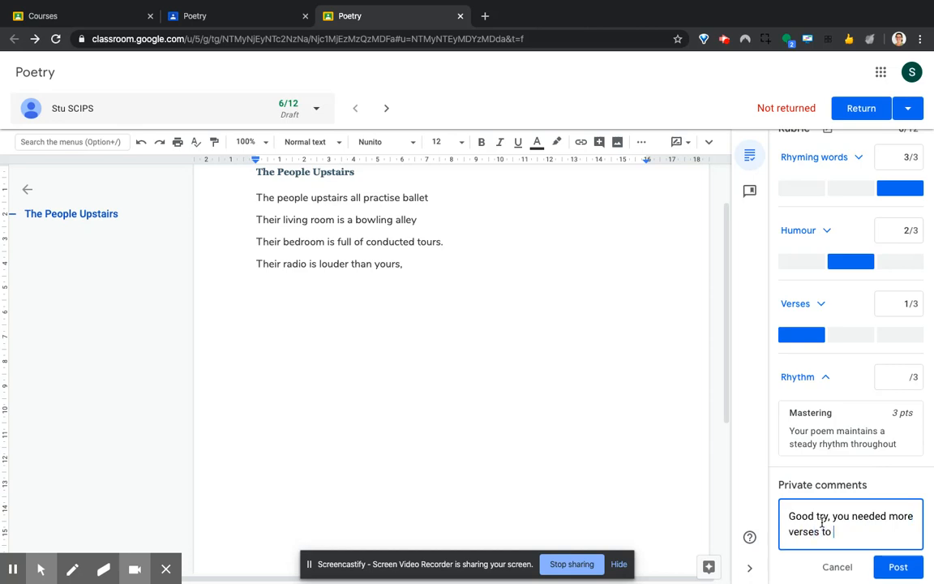
type("reach mastering ")
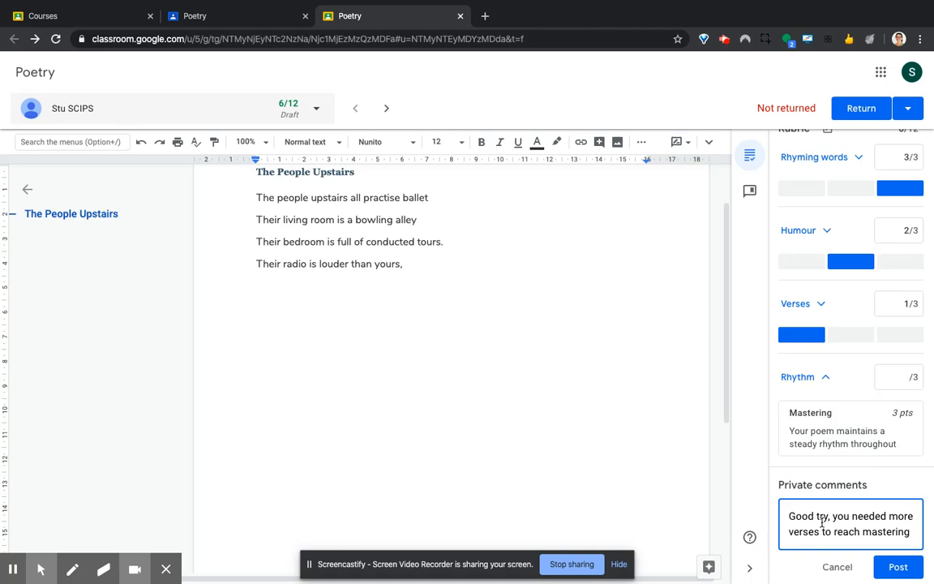
type("- also")
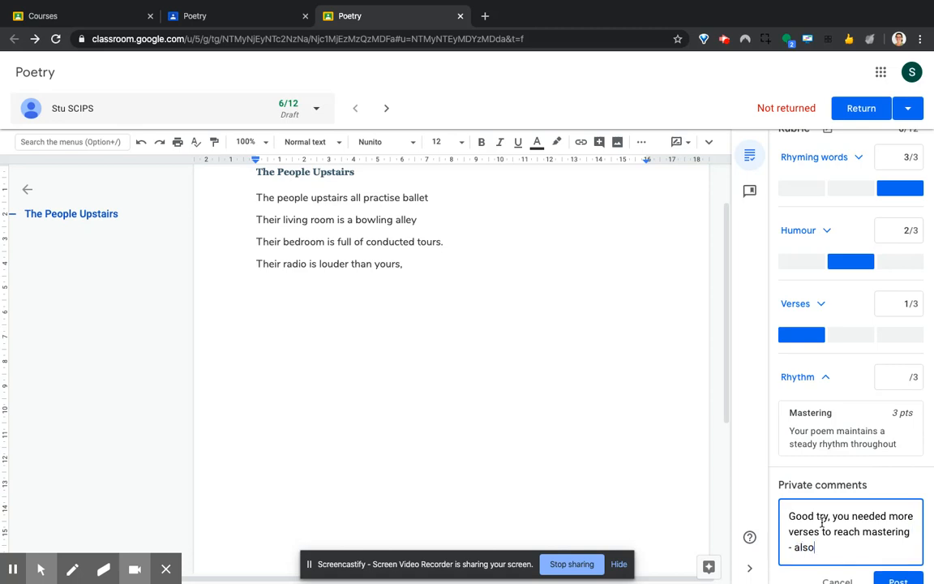
type(" with th")
type("e rhytm ")
type("thm pa")
type("t")
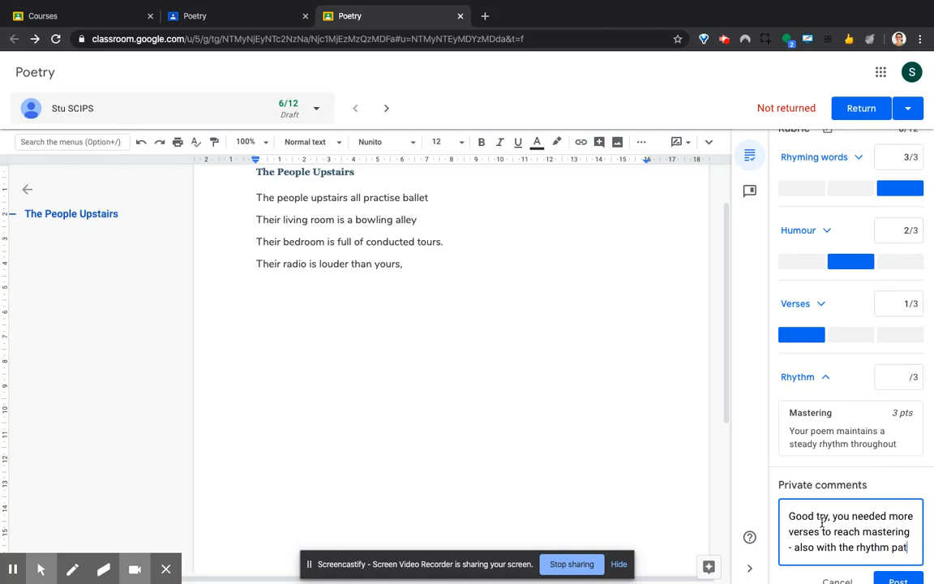
type("tern")
scroll(821, 523, "down", 1)
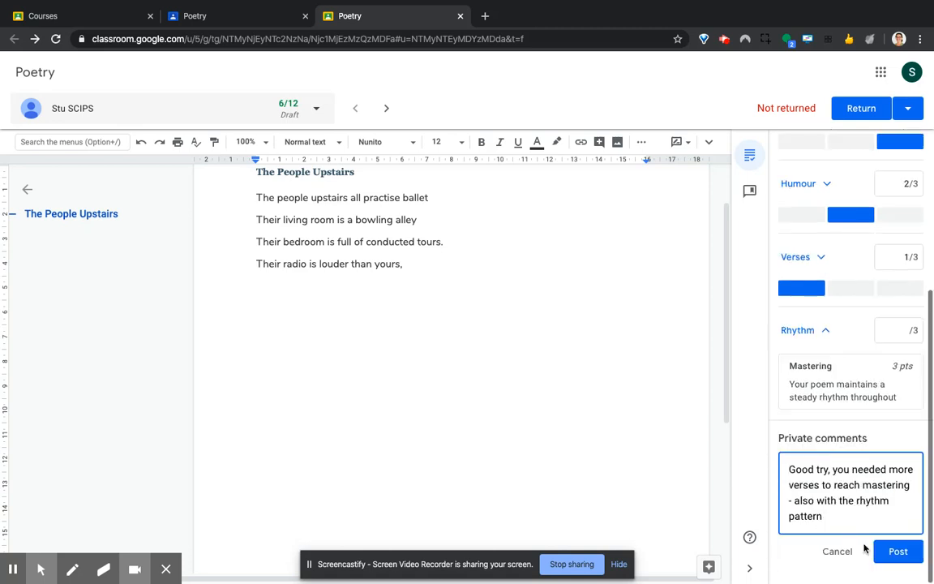
left_click(889, 551)
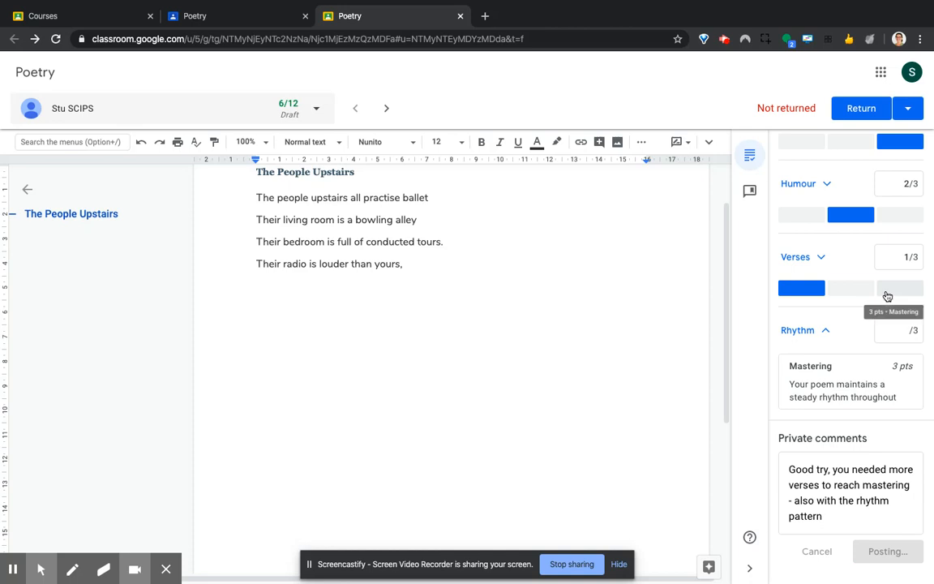
Return the marked Poetry submissions of both students together using Return multiple submissions
scroll(851, 258, "up", 3)
scroll(851, 258, "up", 2)
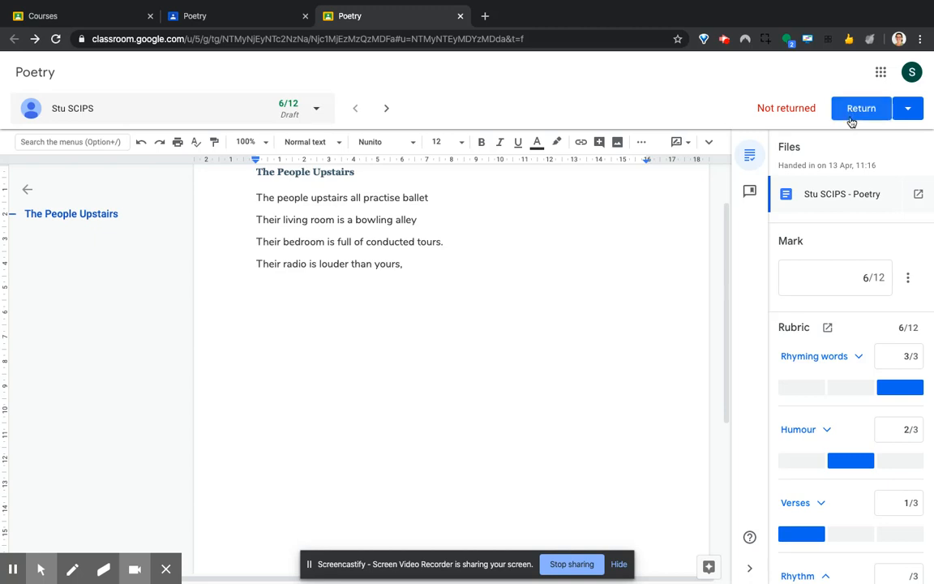
left_click(908, 108)
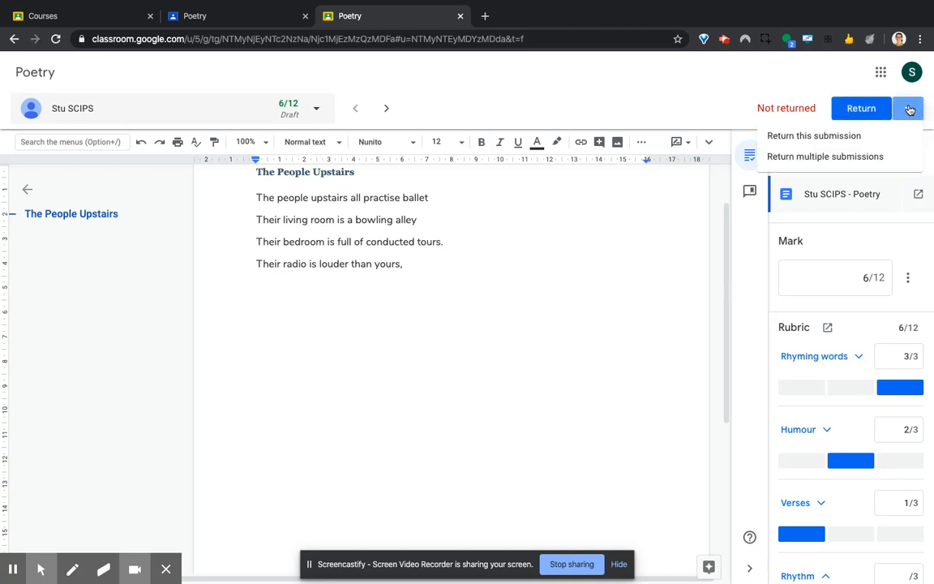
left_click(825, 157)
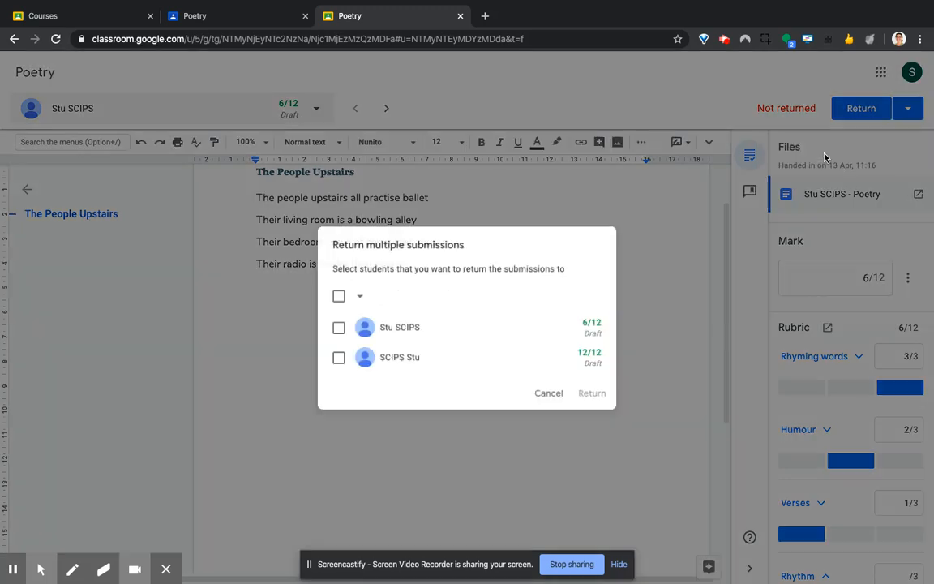
left_click(333, 295)
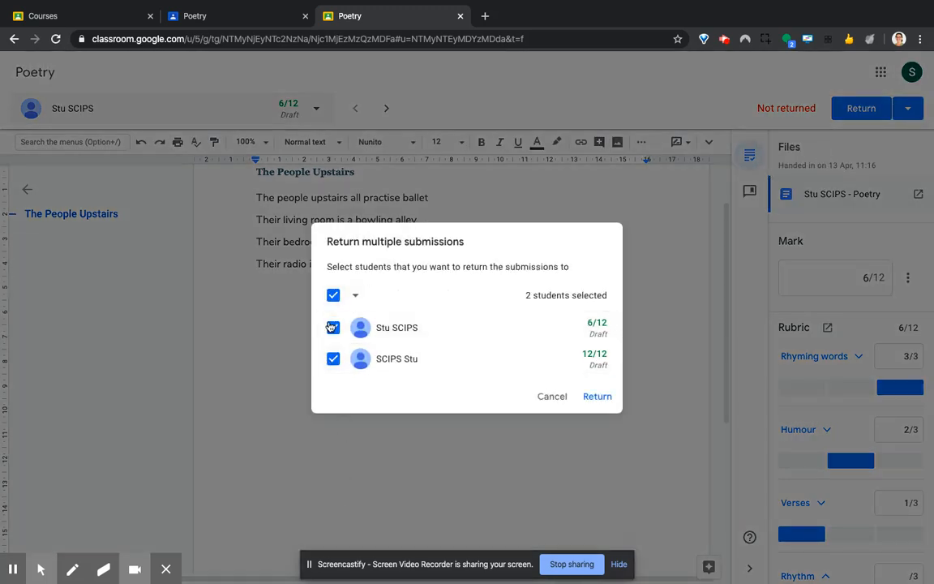
left_click(602, 398)
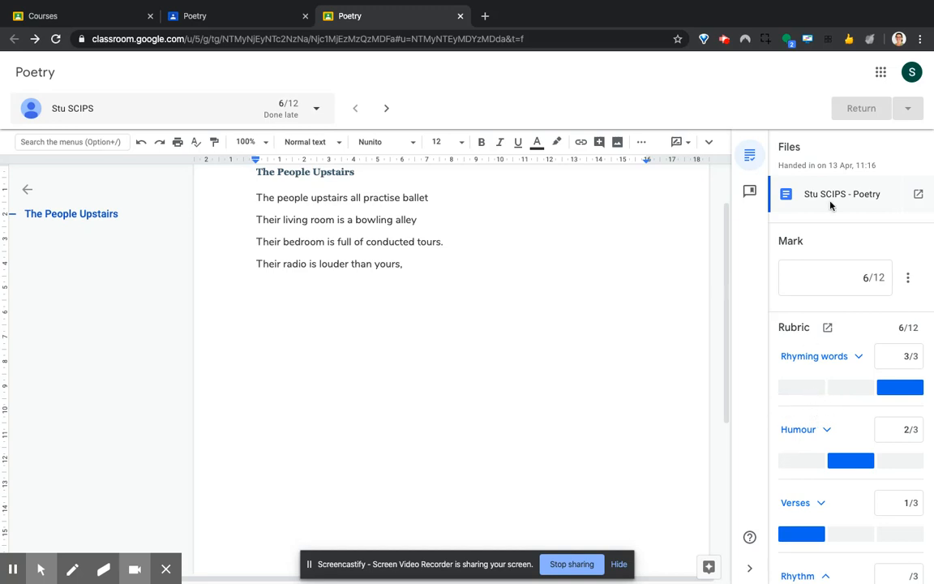
Try to open the Poetry marking page with a student's account, and close its browser tab
left_click(911, 73)
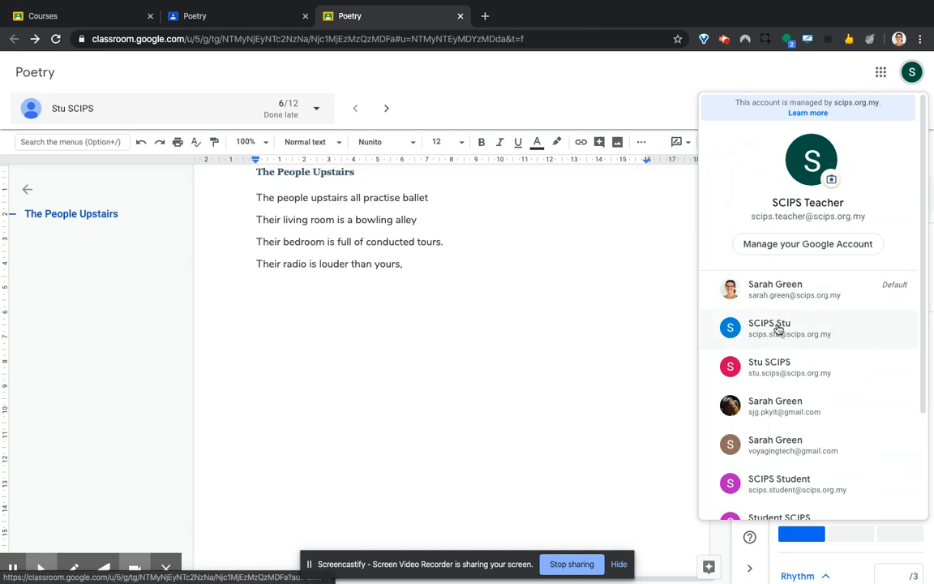
left_click(777, 328)
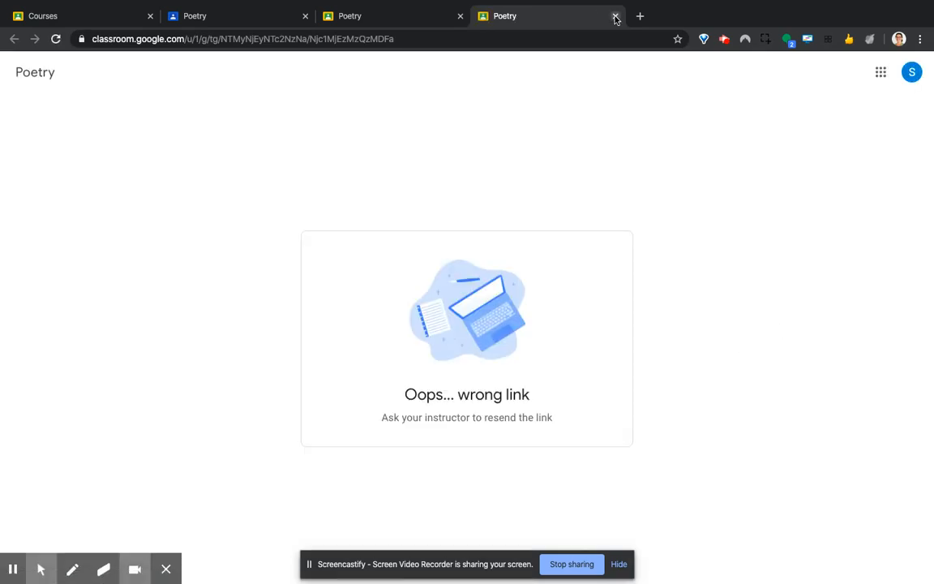
left_click(911, 72)
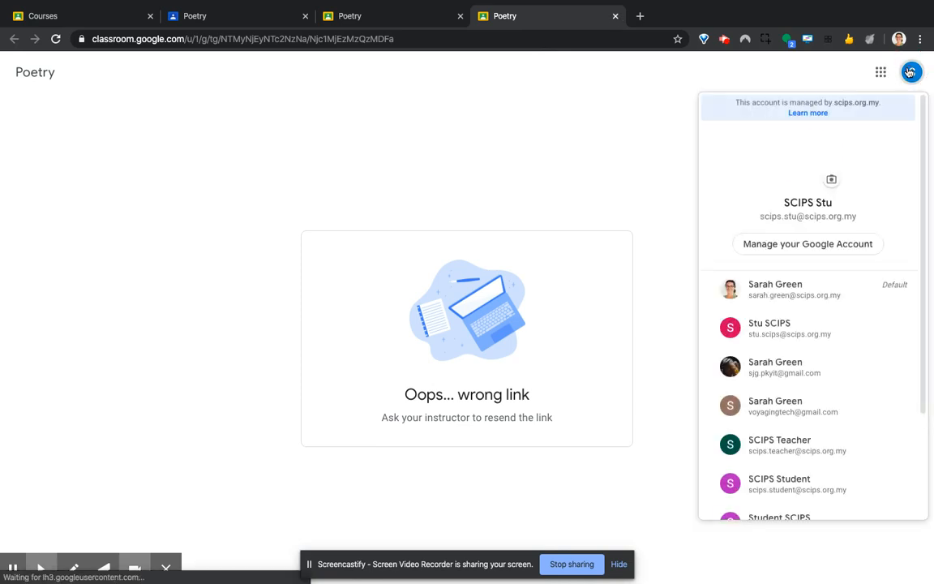
left_click(616, 16)
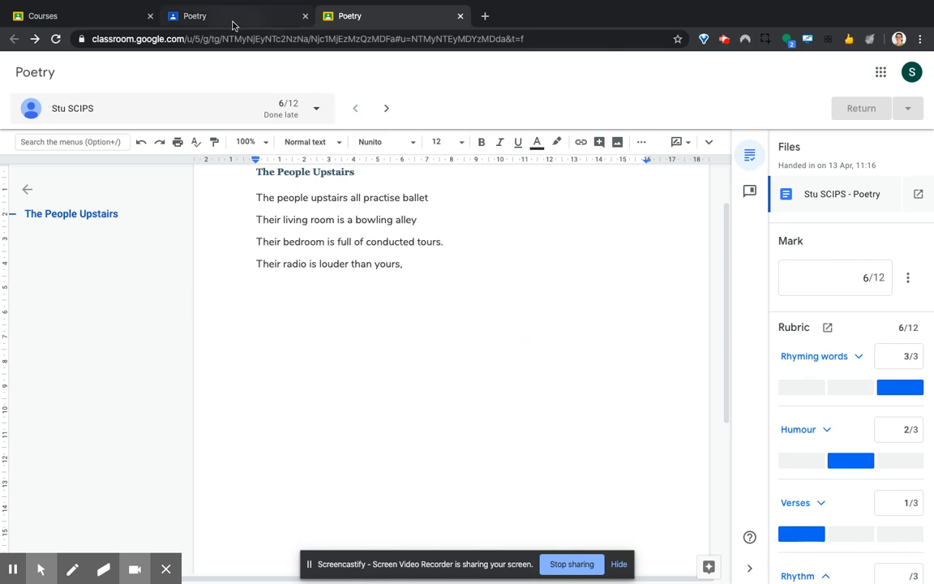
Switch to a student's account from the Courses page and open the Test Class
left_click(69, 17)
left_click(907, 72)
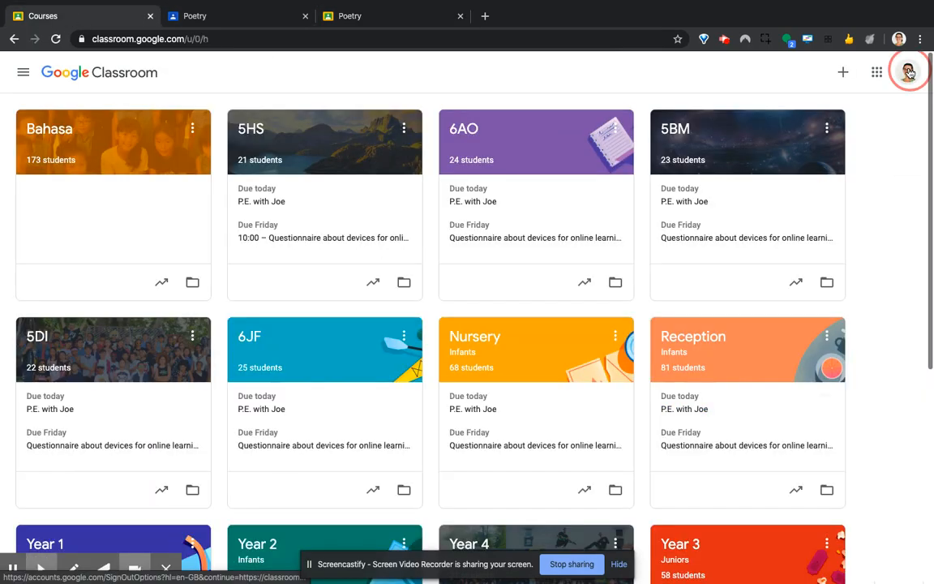
left_click(780, 288)
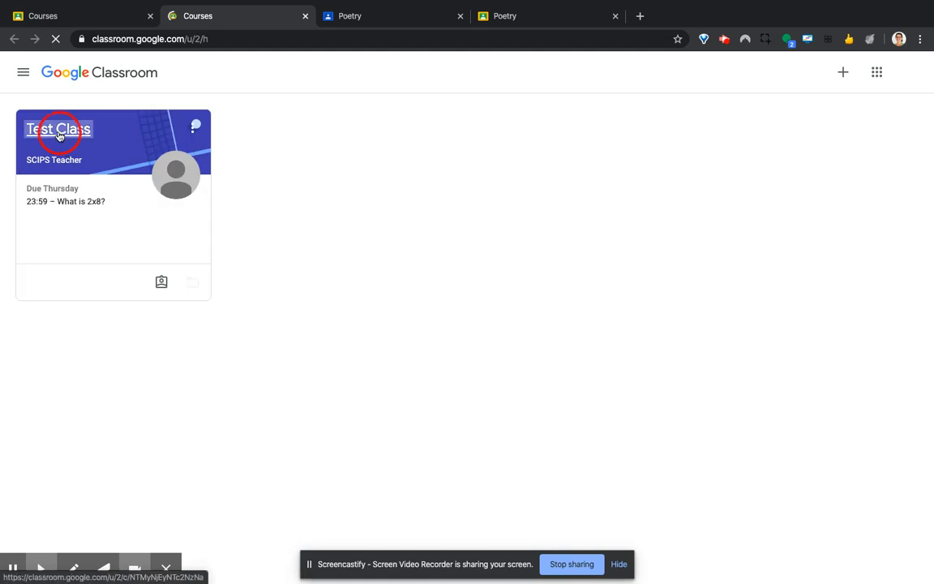
left_click(58, 134)
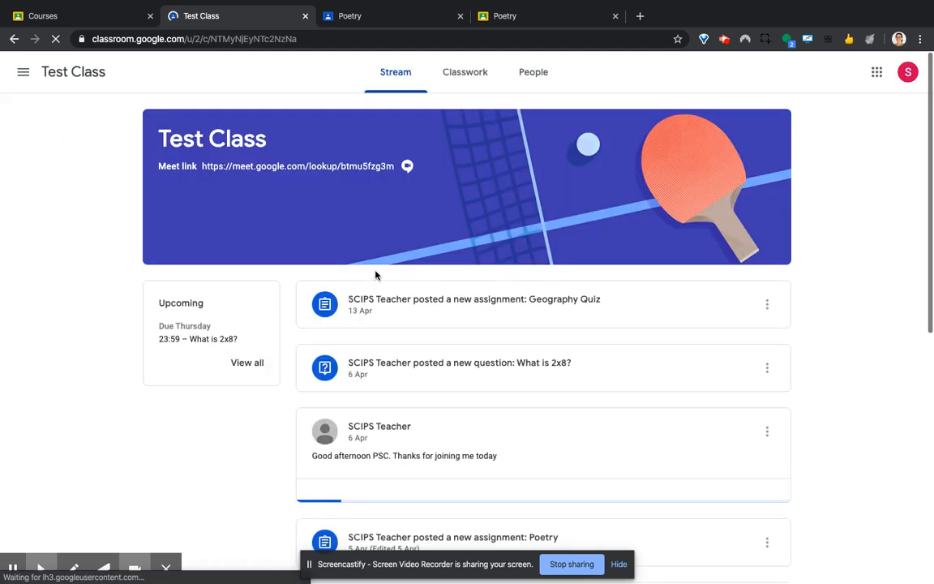
Open the full details of the Poetry assignment from the English topic in the Test Class classwork
left_click(459, 78)
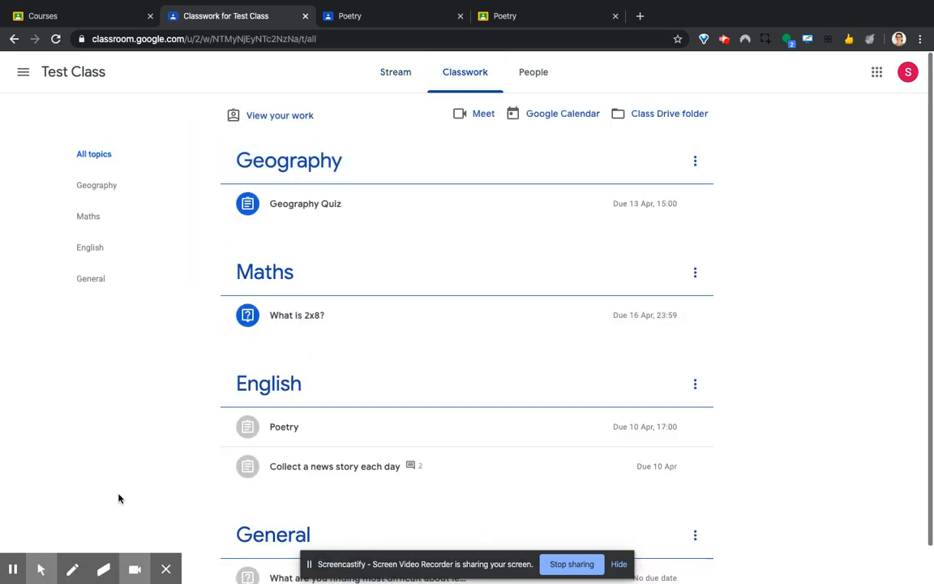
left_click(292, 428)
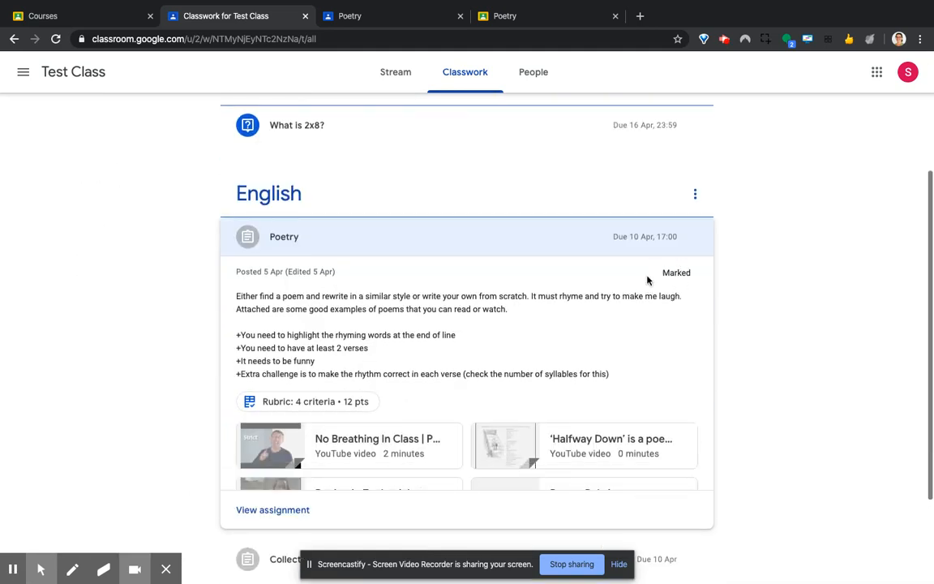
left_click(254, 511)
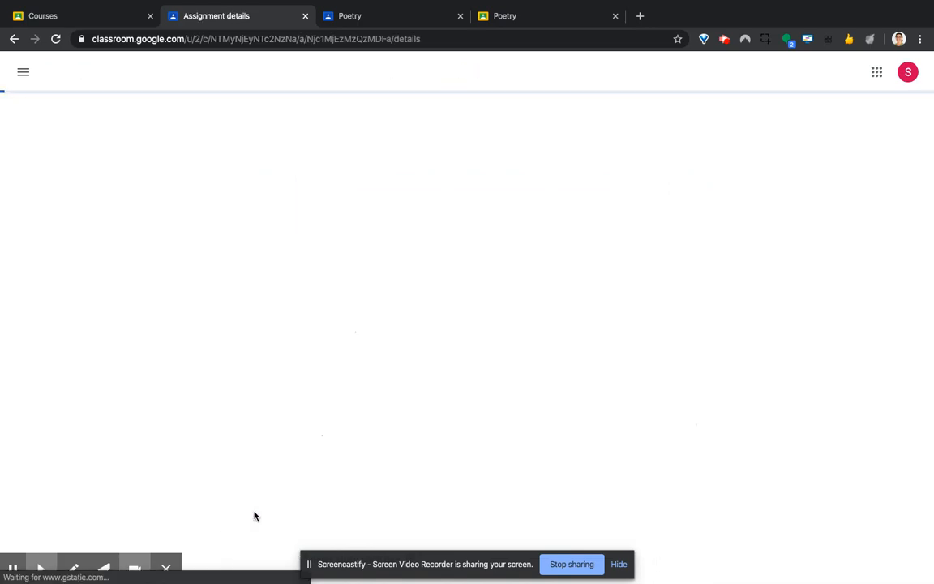
Examine the student's view of the returned Poetry work, checking the rubric marks for each criterion and the teacher's private comment
scroll(390, 383, "down", 3)
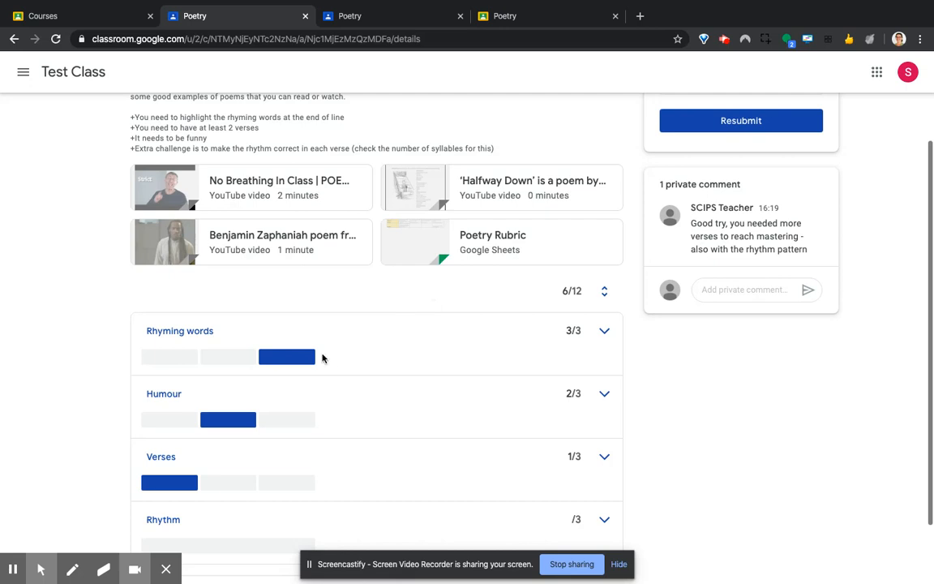
scroll(268, 419, "down", 1)
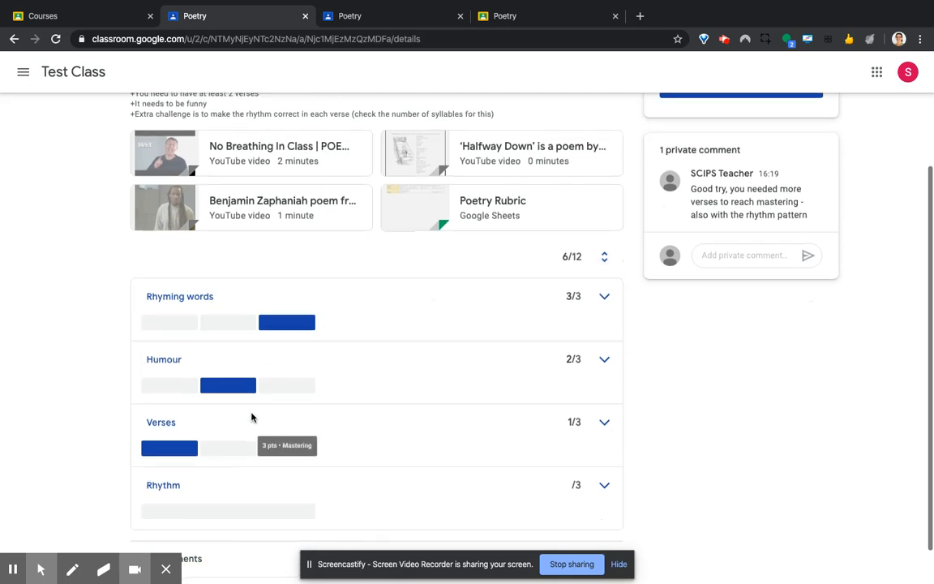
scroll(254, 511, "down", 1)
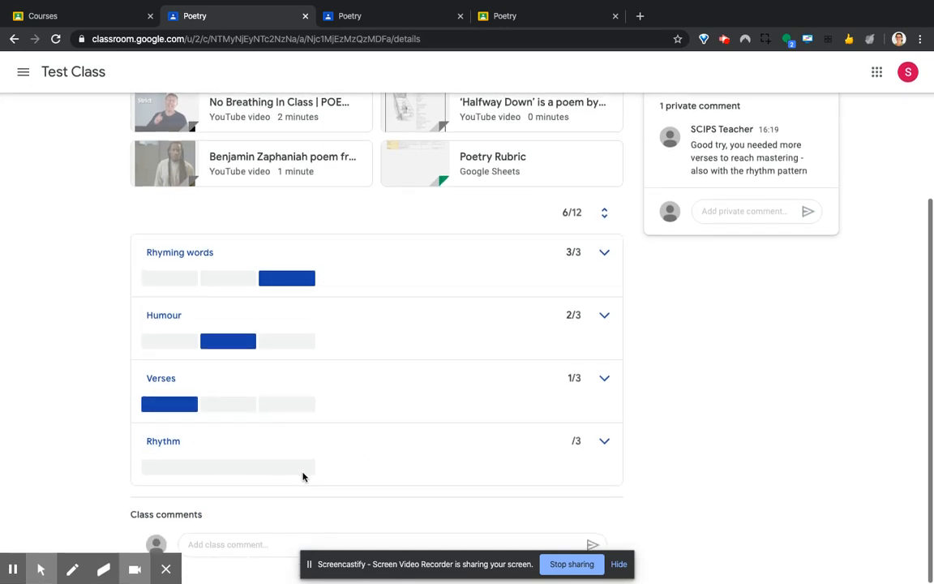
scroll(302, 477, "up", 1)
scroll(704, 333, "up", 3)
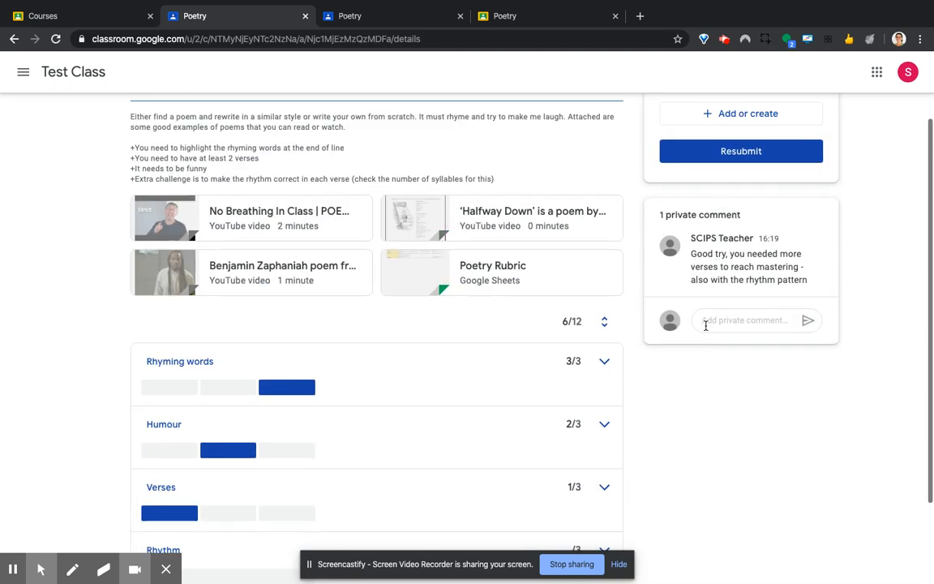
scroll(705, 326, "up", 3)
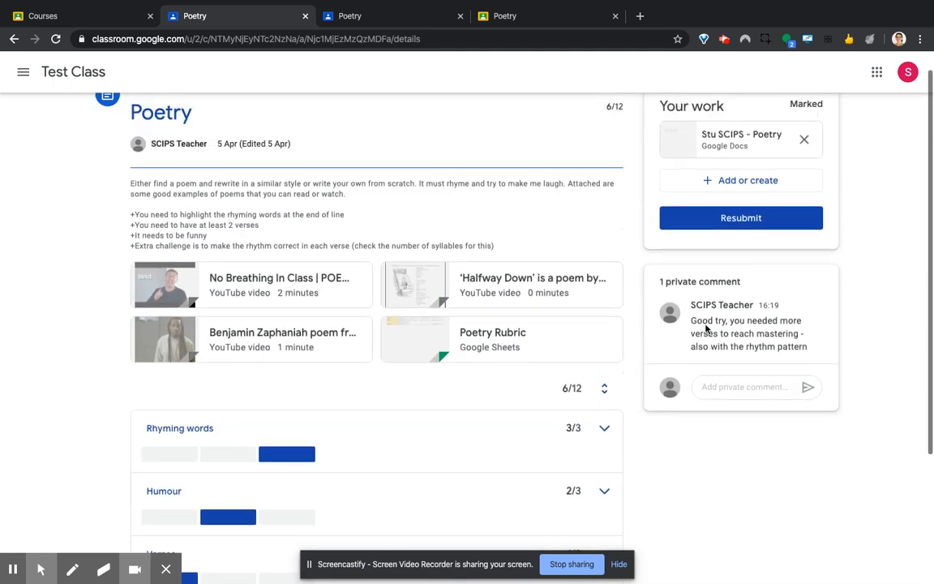